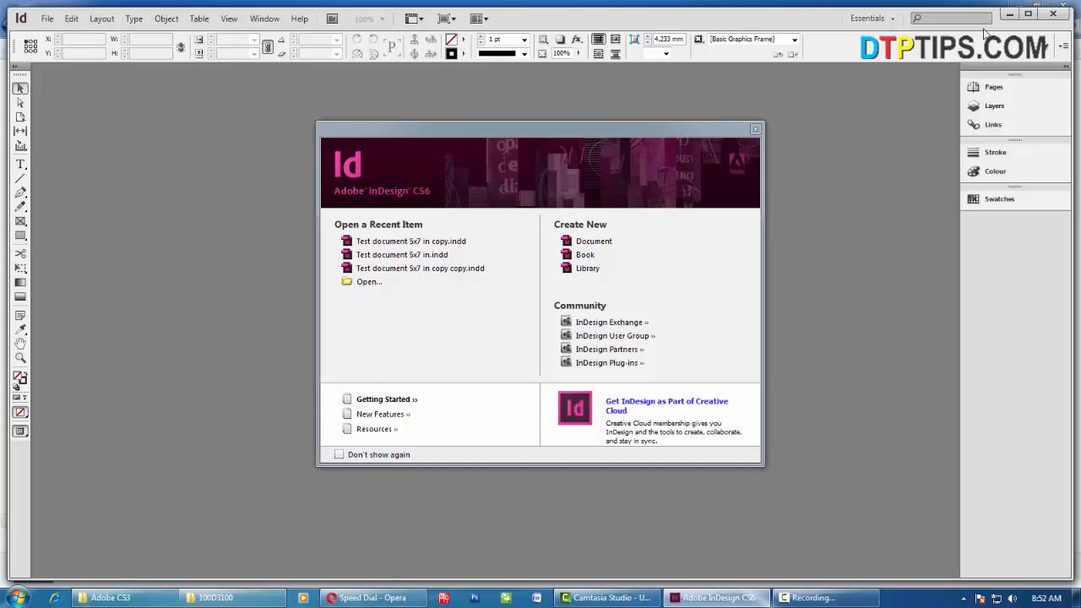
Maximize the program window and open the recent document "Test document 5x7 in.indd".
left_click(1028, 14)
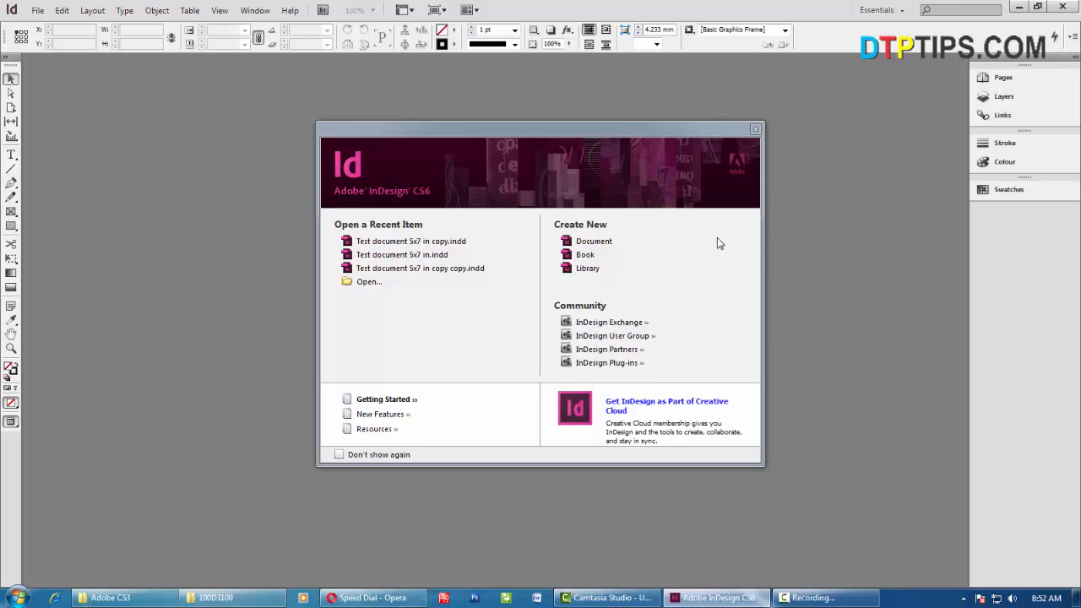
left_click(392, 266)
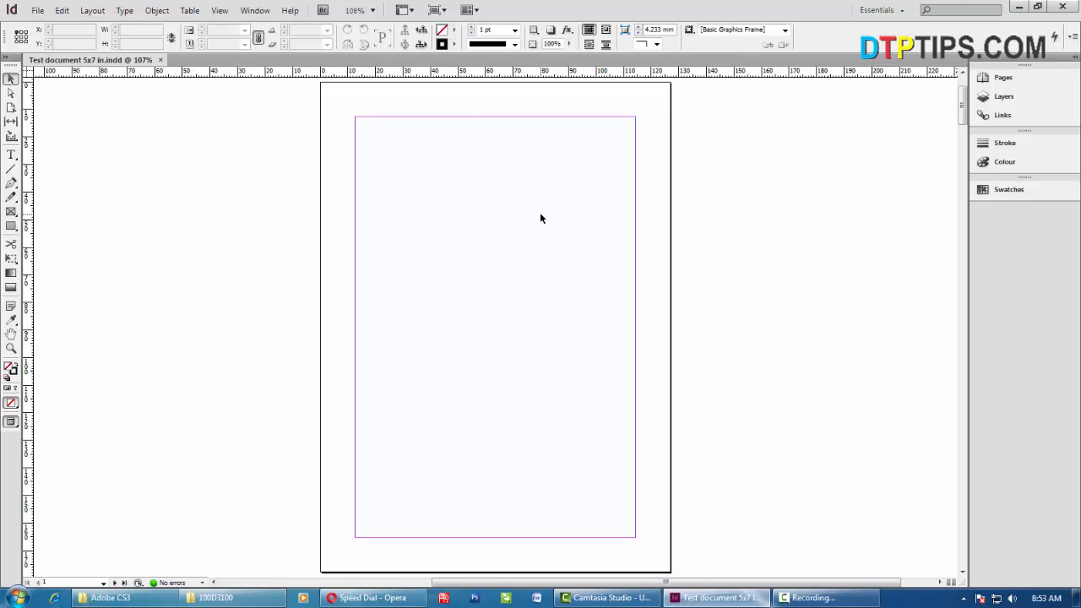
Draw four unfilled rectangles about 44.75 × 42.5, 48 × 50.5, 49.6 × 37.65 and 35 × 31.5 mm, the last crossing the page edge.
left_click(11, 226)
left_click_drag(360, 155, 484, 272)
left_click_drag(529, 188, 661, 326)
left_click_drag(423, 349, 559, 452)
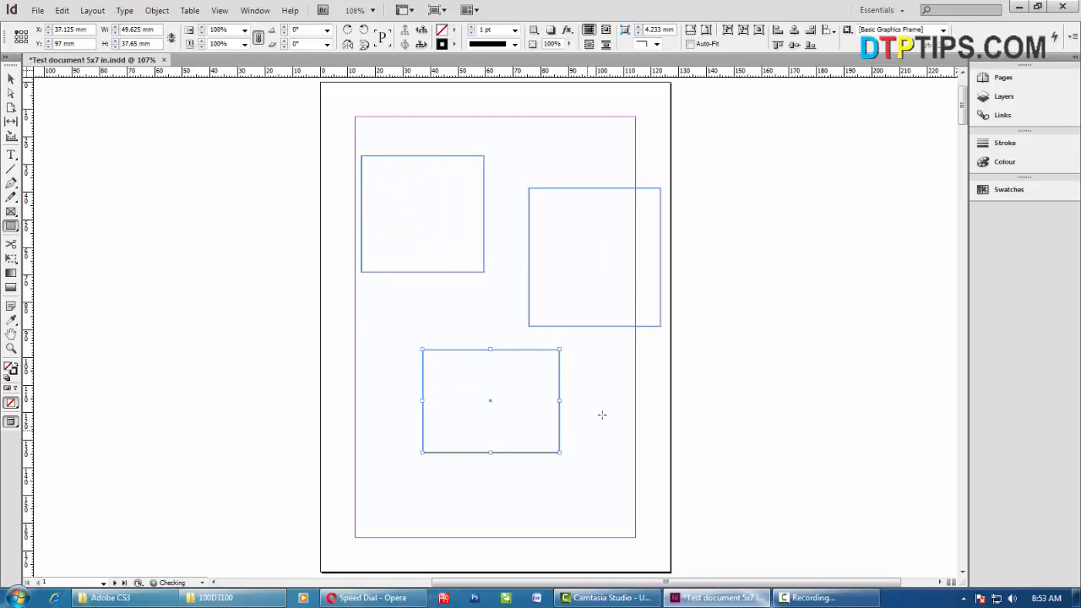
left_click_drag(612, 407, 710, 494)
left_click(10, 79)
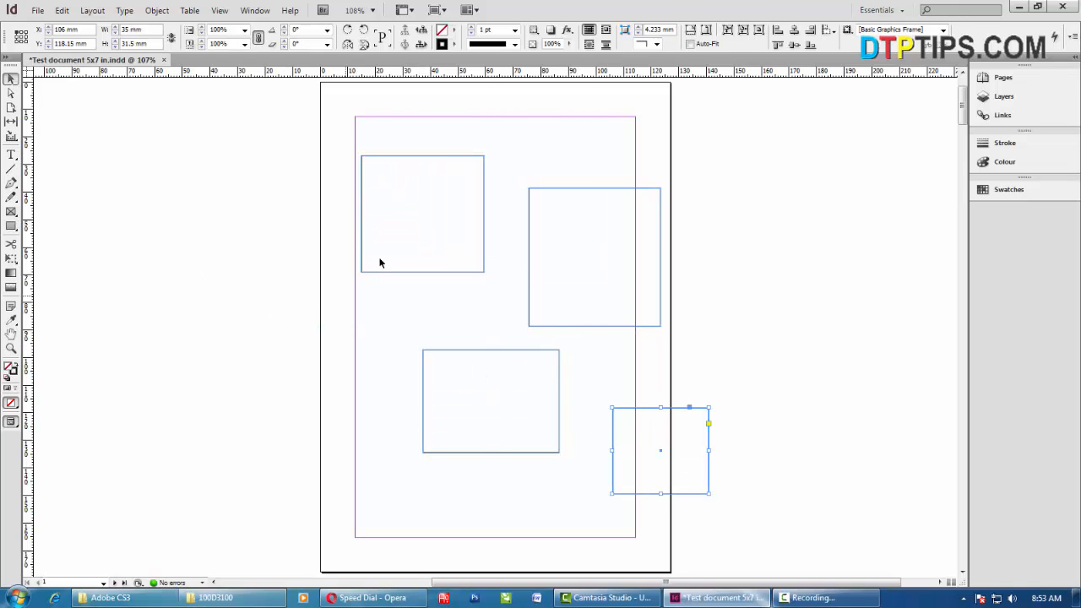
left_click(412, 205)
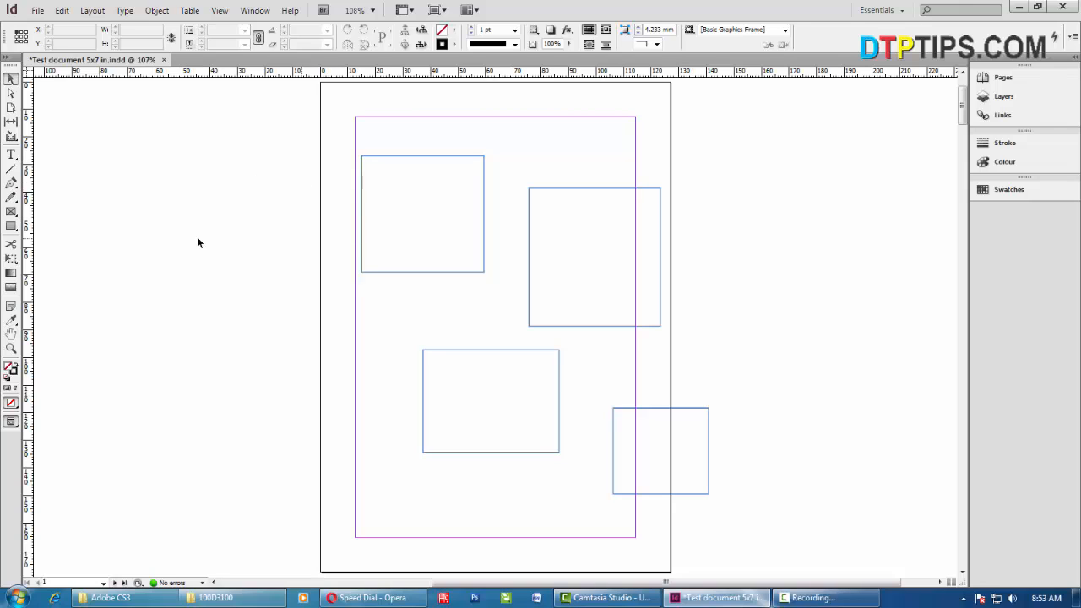
Select the unfilled rectangles one at a time by their edges and clear the selection.
left_click(11, 227)
left_click(12, 80)
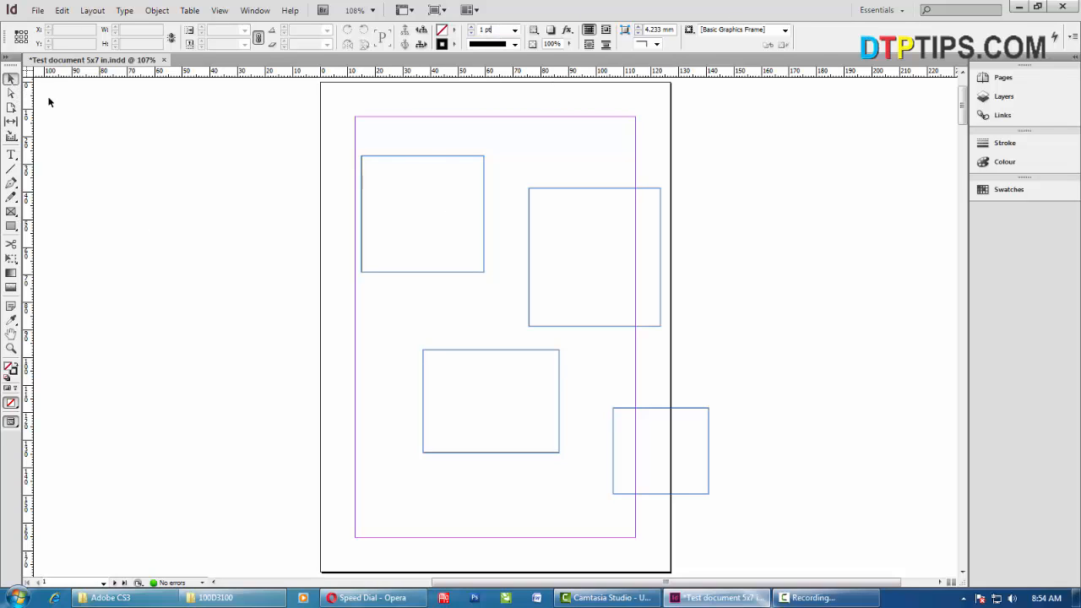
left_click(378, 159)
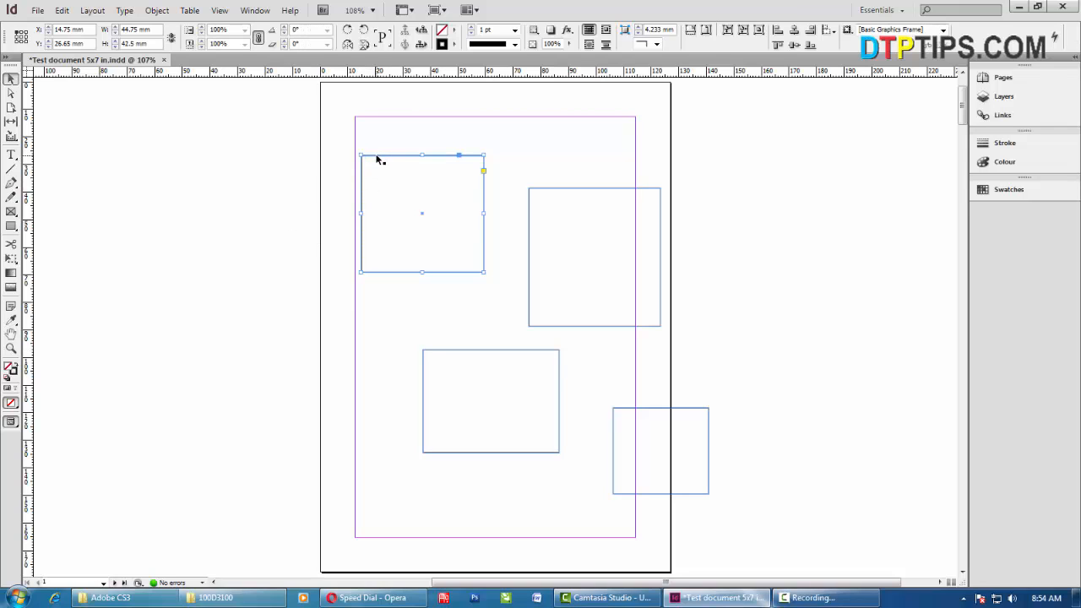
left_click(530, 291)
left_click(549, 351)
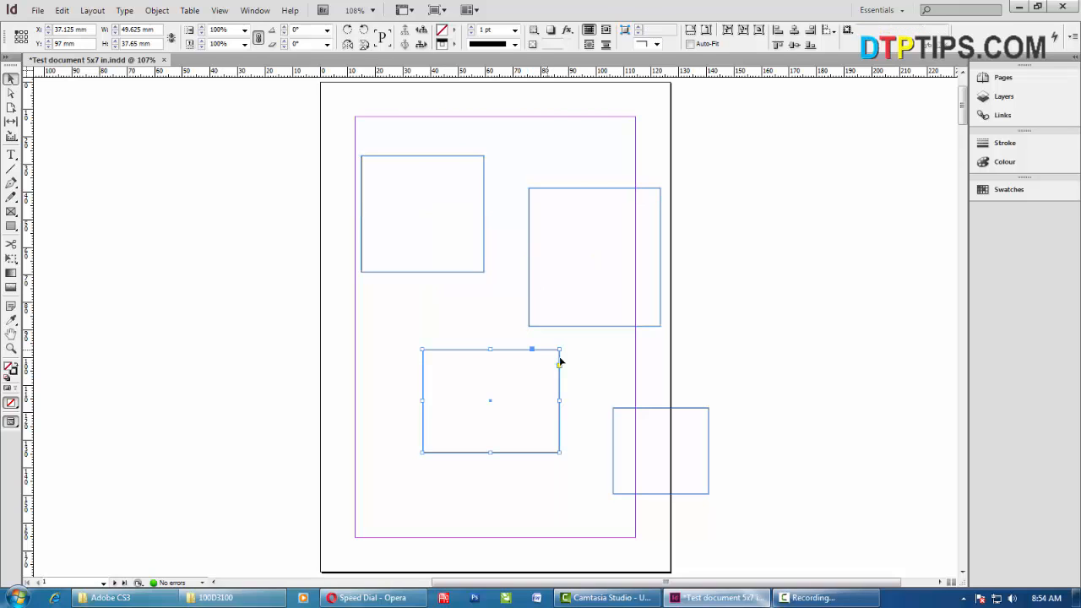
left_click(623, 412)
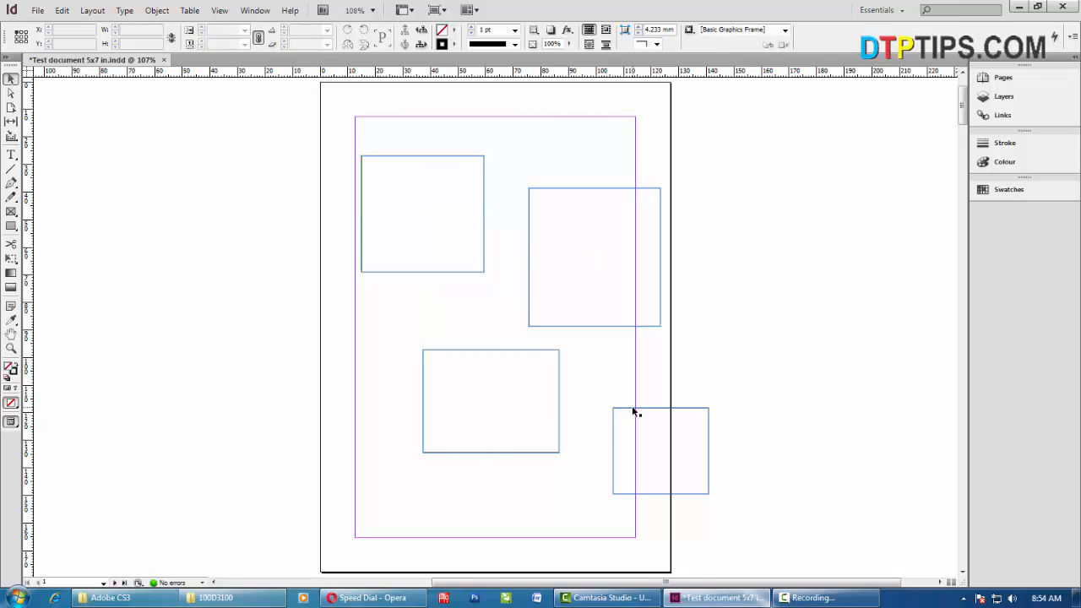
left_click(635, 409)
left_click(857, 376)
Select the unfilled rectangles with a selection marquee, one at a time and as a group of three, and clear the selection.
left_click_drag(346, 148, 390, 205)
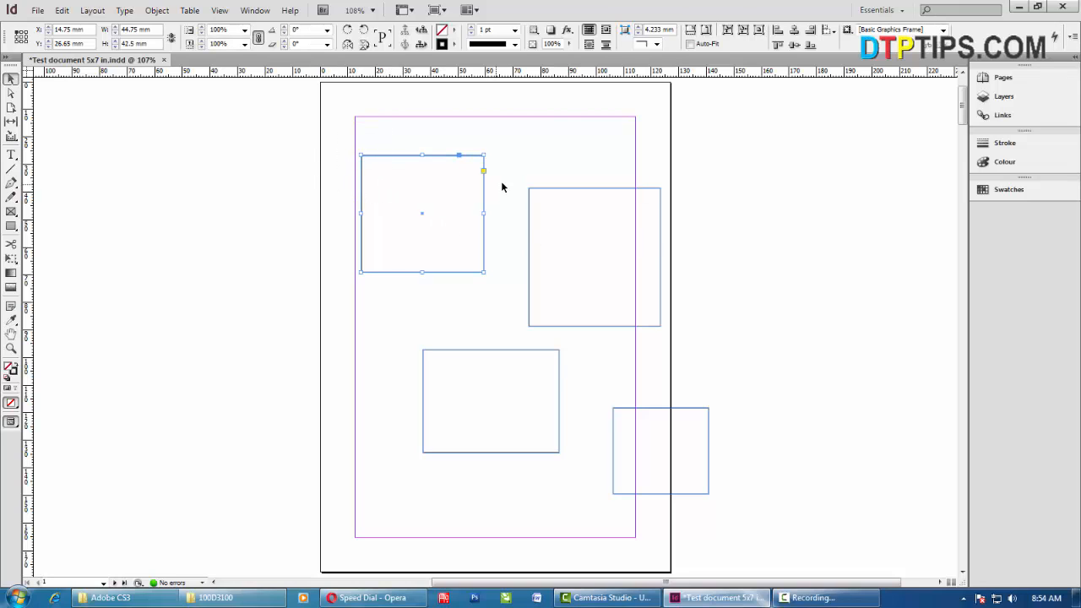
left_click_drag(505, 183, 566, 223)
left_click_drag(473, 326, 524, 372)
left_click_drag(613, 386, 704, 448)
left_click(342, 122)
left_click_drag(450, 140, 524, 203)
left_click(462, 149)
left_click_drag(462, 145, 571, 219)
left_click_drag(312, 139, 550, 366)
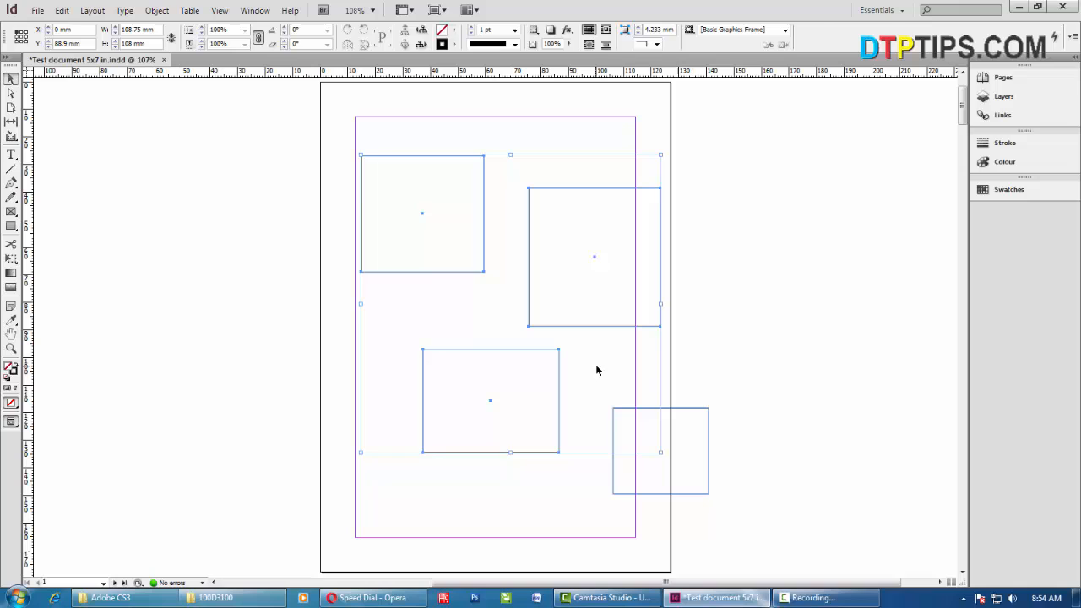
left_click(745, 382)
Select the upper-left rectangle by marquee and by its edge, and marquee-select the upper-right rectangle.
left_click_drag(328, 116, 555, 208)
left_click(451, 155)
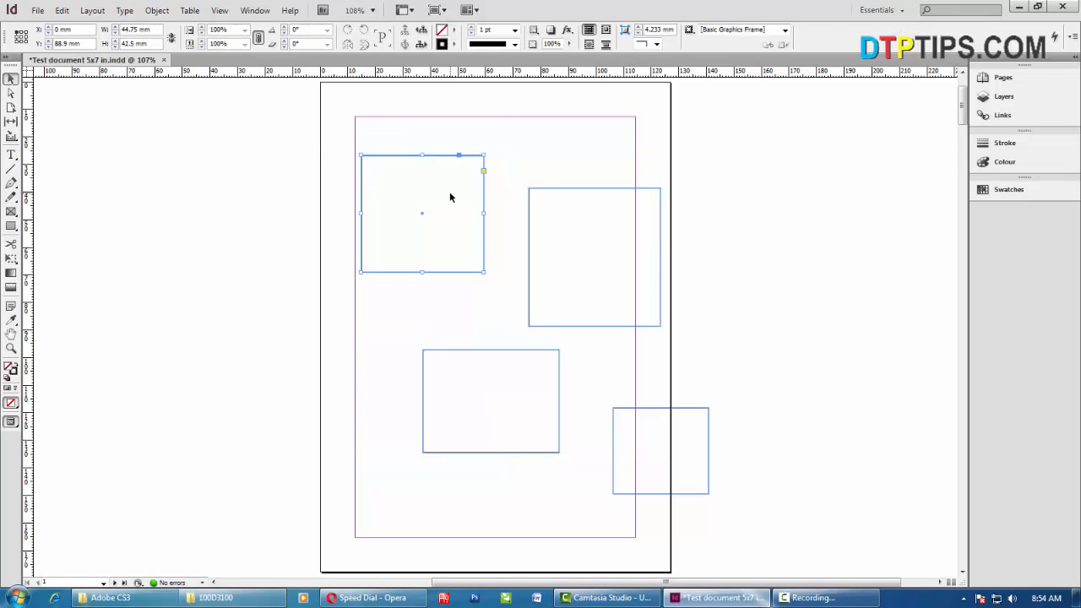
left_click(343, 160)
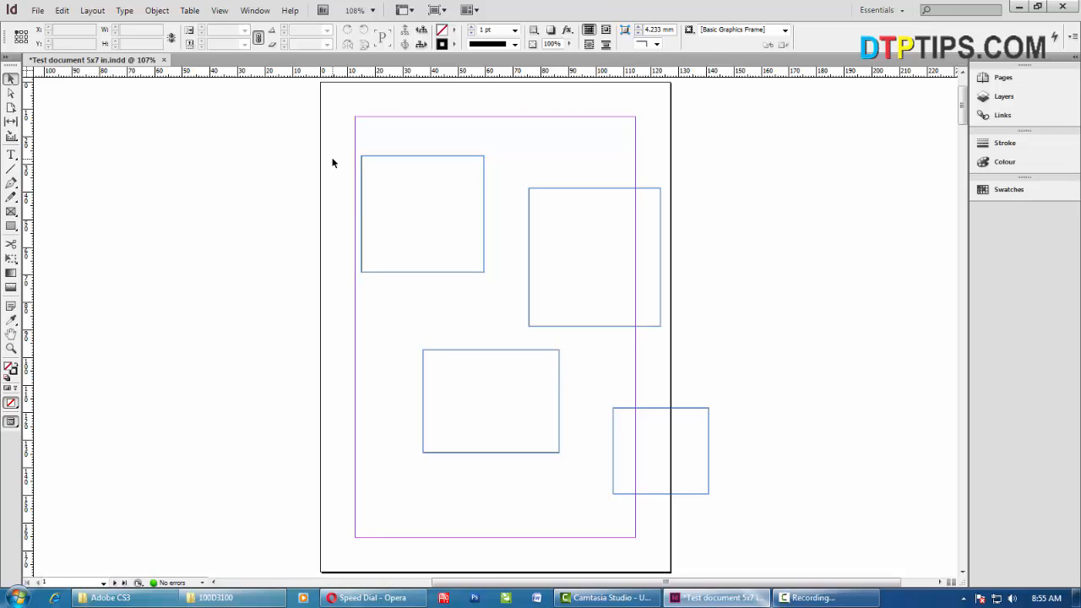
left_click_drag(343, 131, 507, 291)
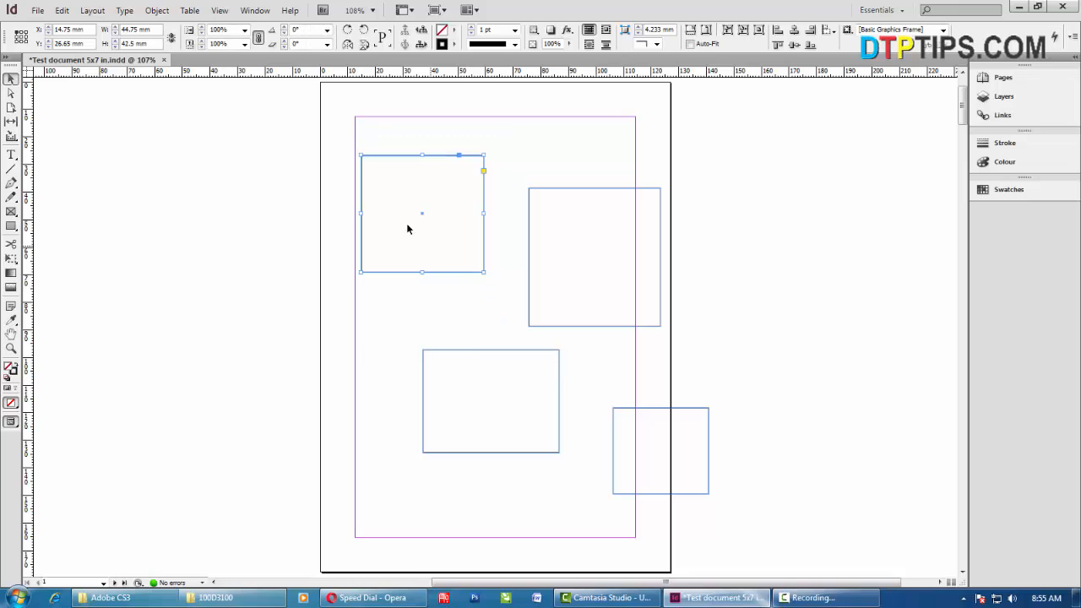
left_click_drag(342, 152, 379, 173)
left_click(337, 147)
left_click_drag(514, 181, 597, 229)
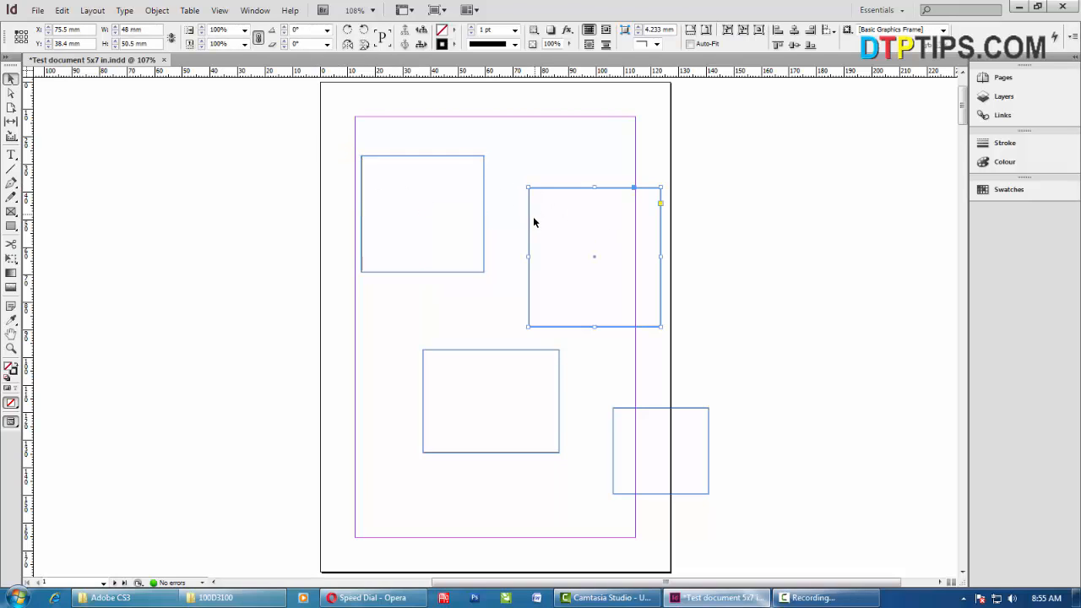
left_click(695, 251)
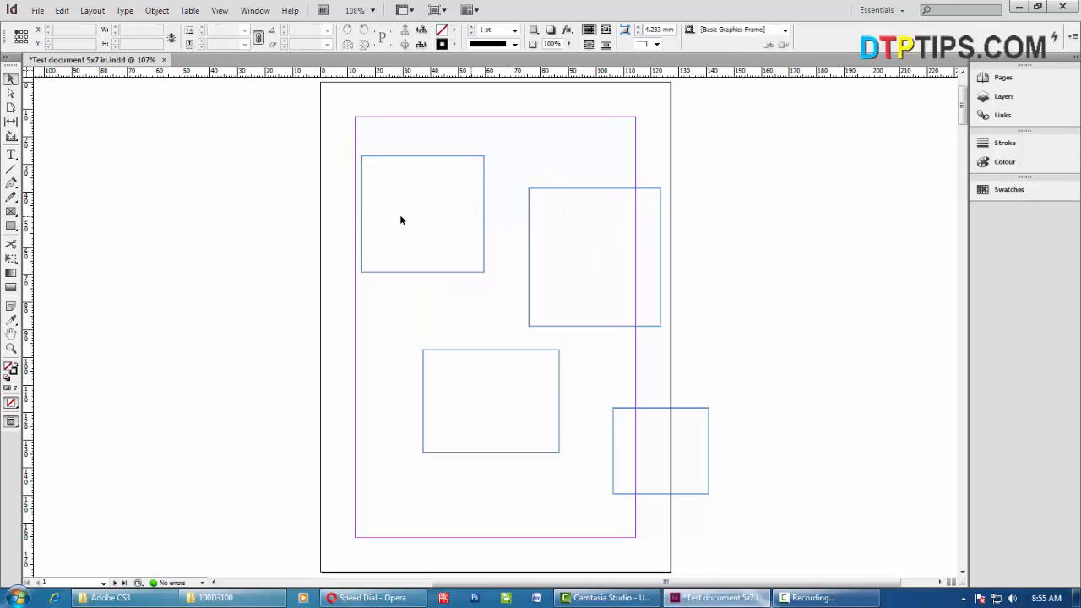
Fill the upper-left rectangle with green, RGB 35, 255, 0, and deselect it.
left_click(397, 158)
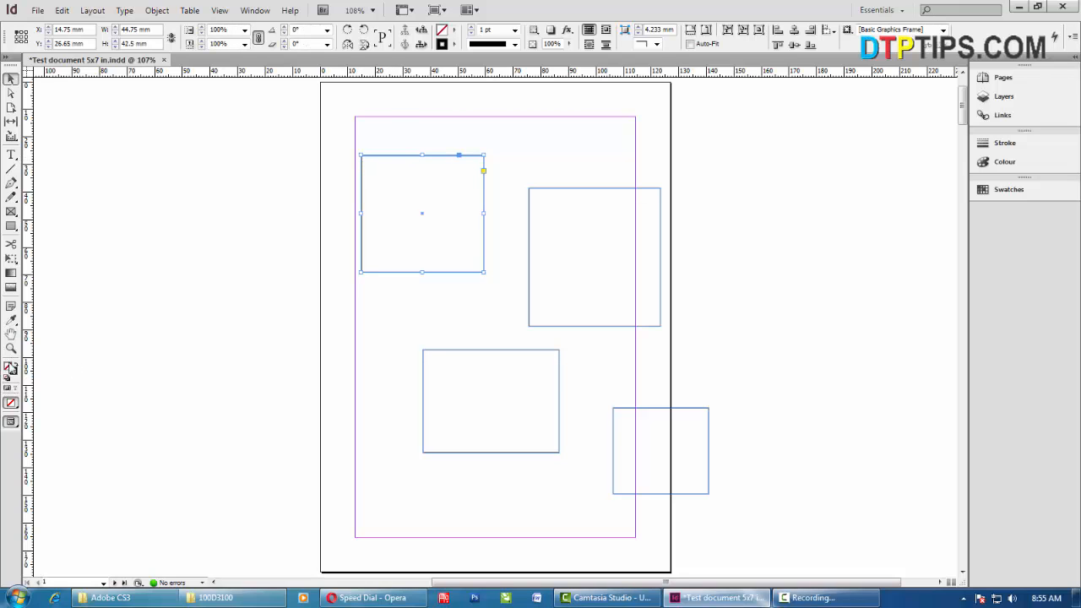
double_click(11, 368)
left_click_drag(494, 289, 343, 200)
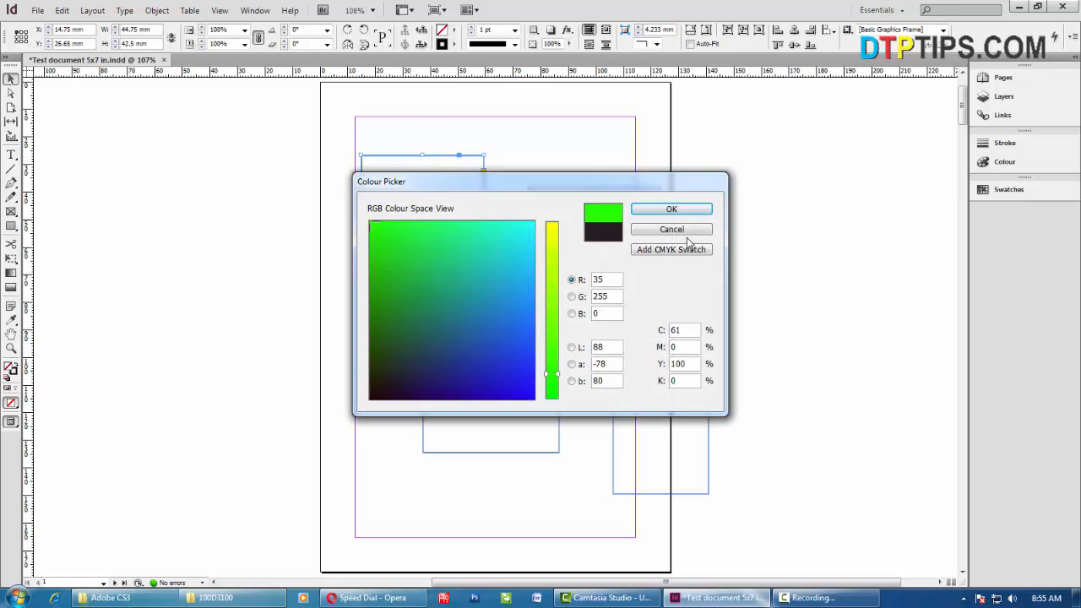
left_click(668, 210)
key("ctrl+shift+a")
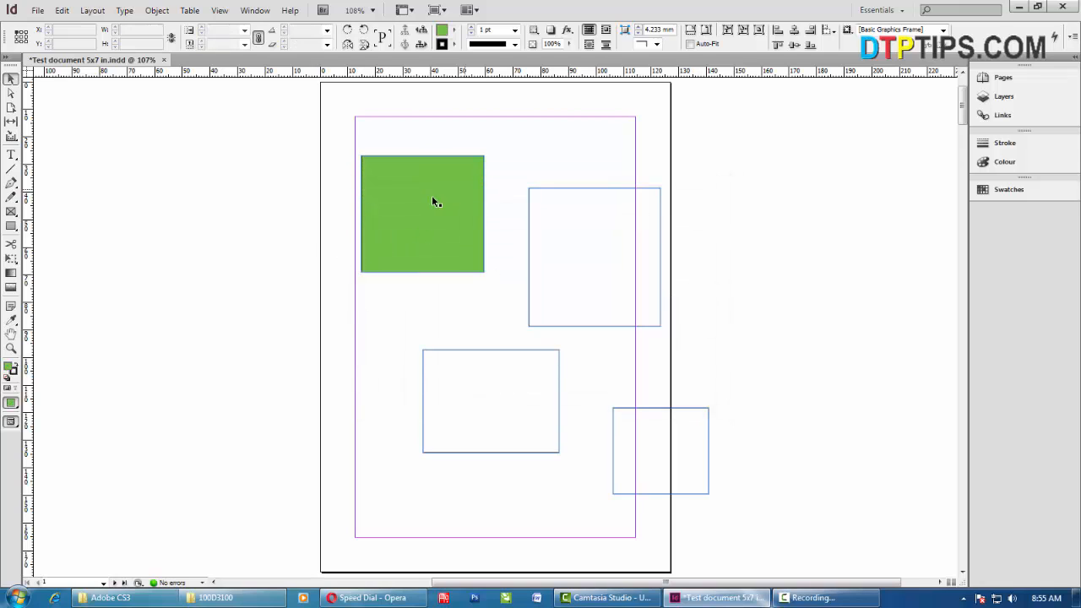
Select the green rectangle by its filled interior and clear the selection.
left_click(422, 219)
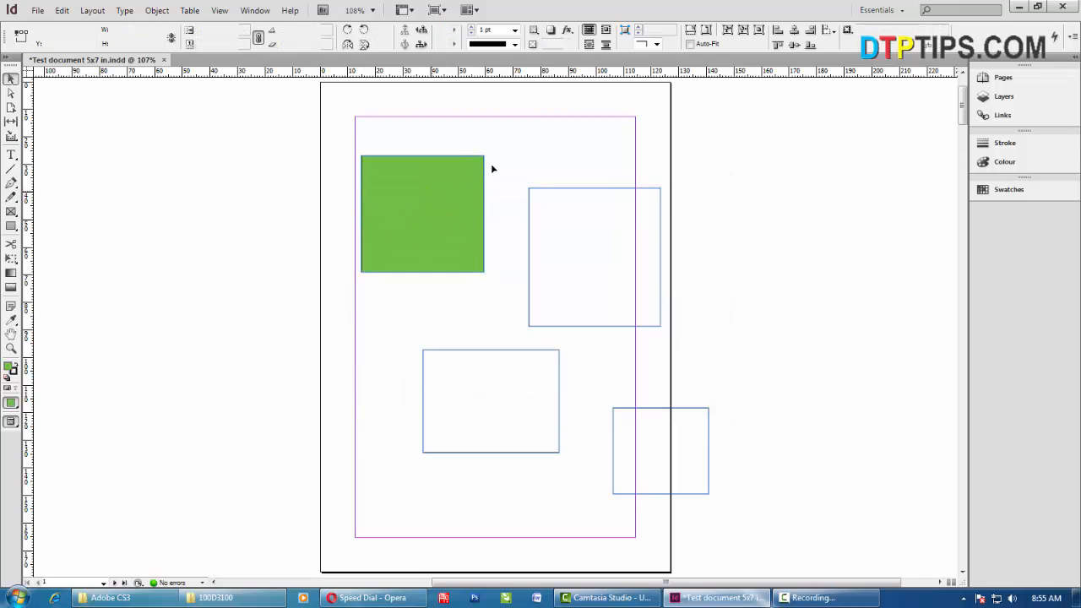
key("ctrl+shift+a")
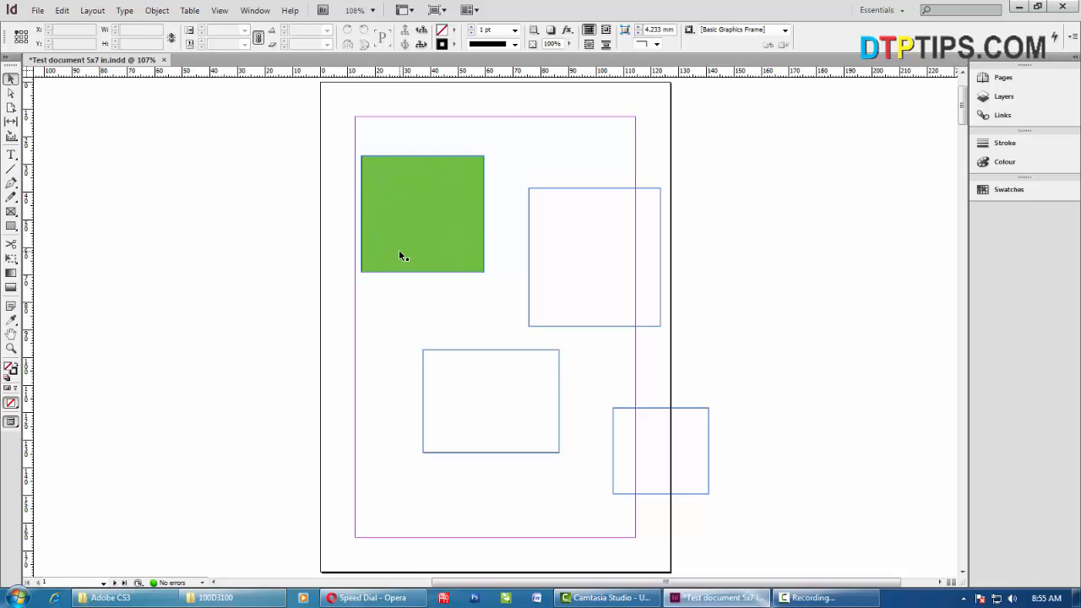
left_click(431, 213)
left_click(664, 247)
left_click(462, 223)
left_click(182, 140)
Create a text frame about 54.5 × 59.15 mm on the pasteboard beside the page containing "This is text box.".
left_click(11, 155)
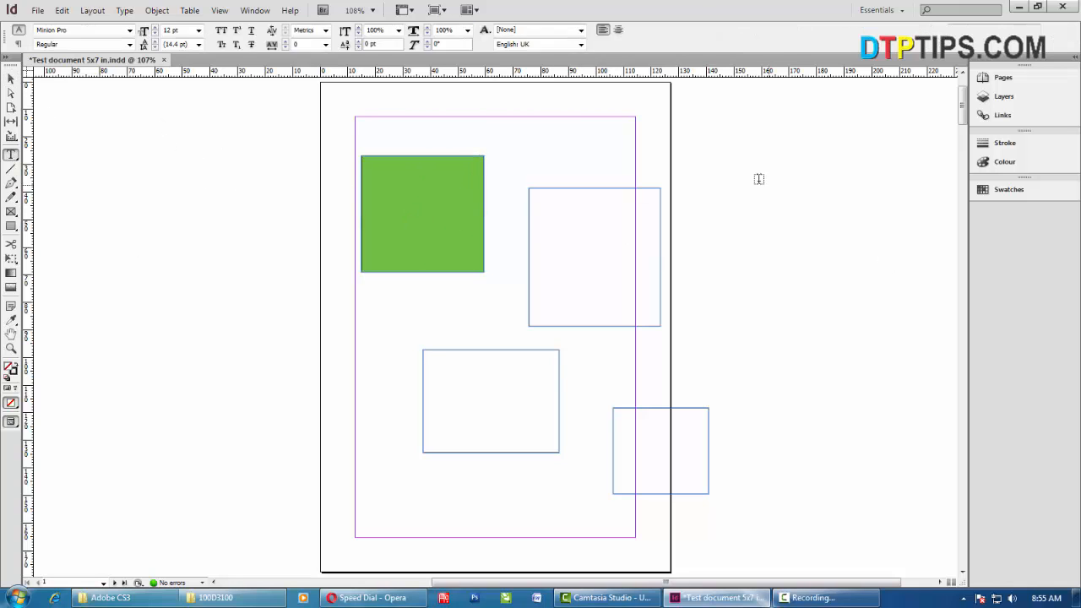
left_click_drag(758, 179, 910, 343)
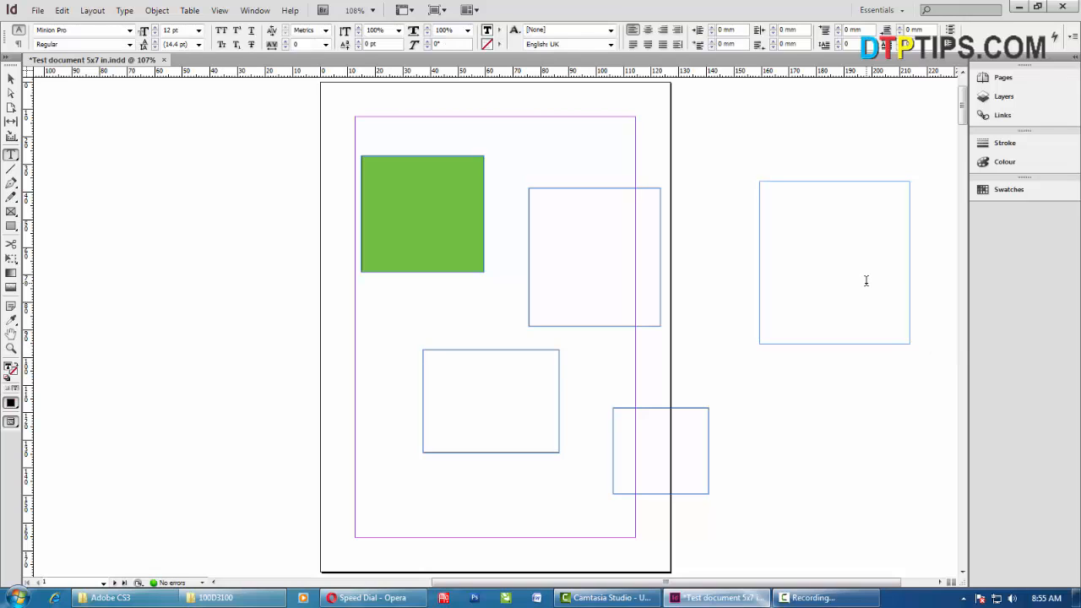
type("This is t")
type("ext bpos")
type(".")
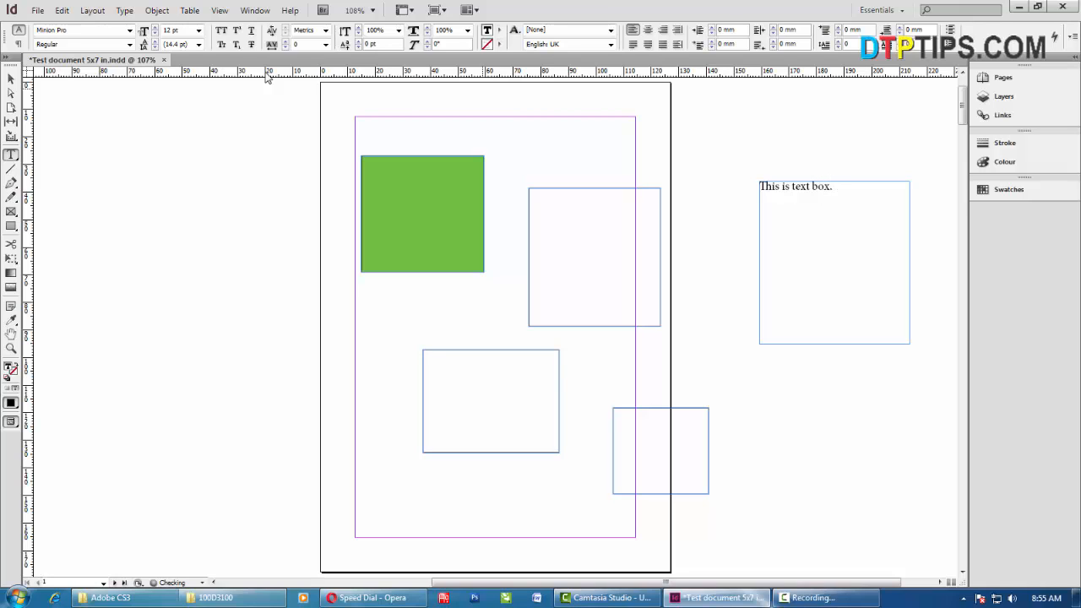
left_click(10, 78)
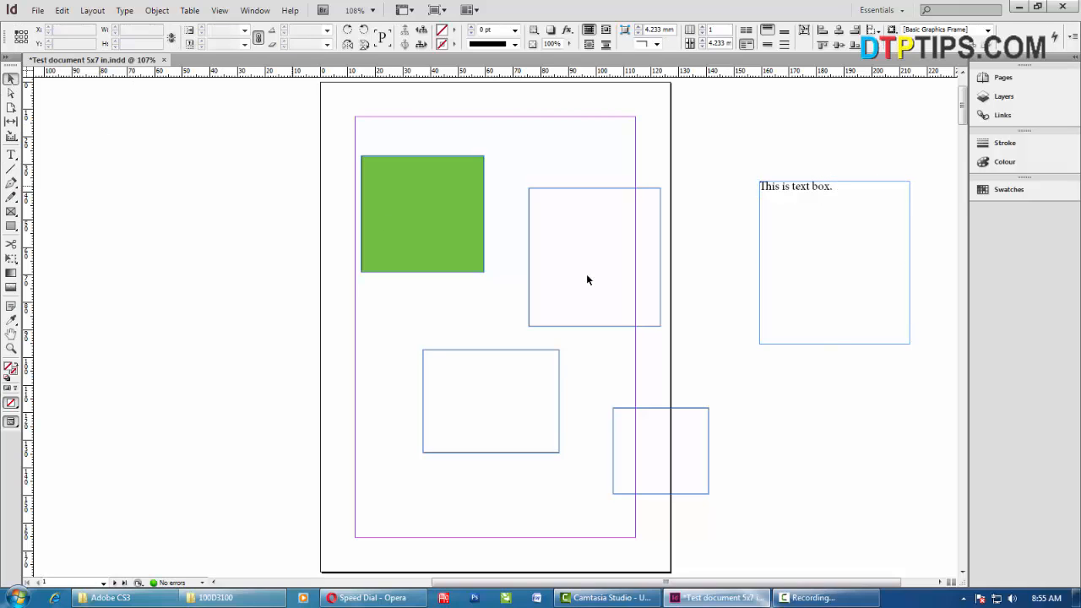
Select the text frame by its text and the unfilled rectangles by their edges, one after another.
left_click(793, 192)
left_click(150, 181)
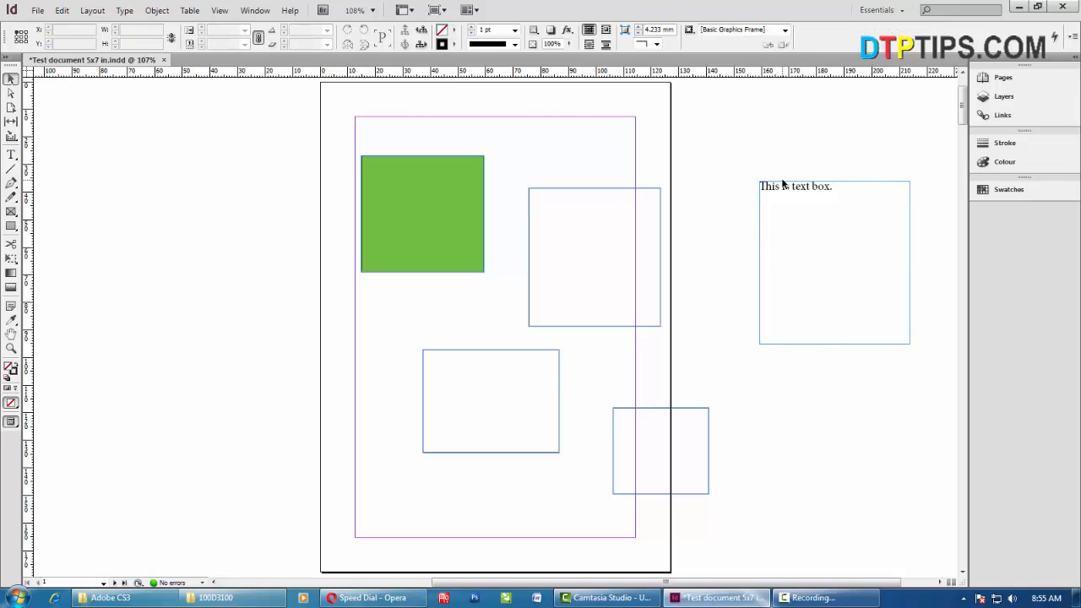
left_click(778, 186)
left_click(662, 217)
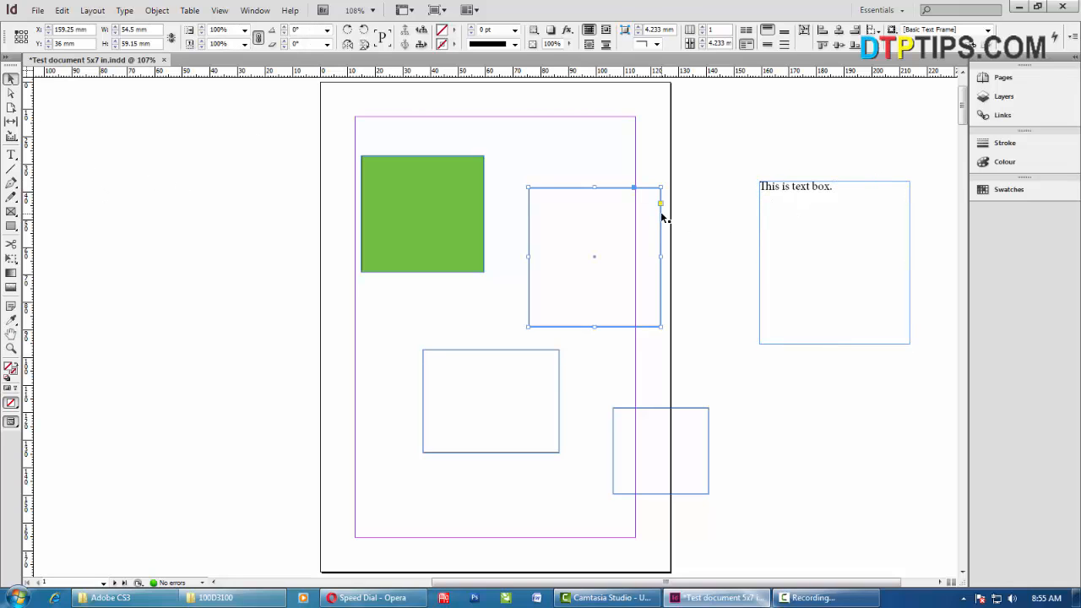
left_click(671, 411)
left_click(499, 351)
left_click(389, 228)
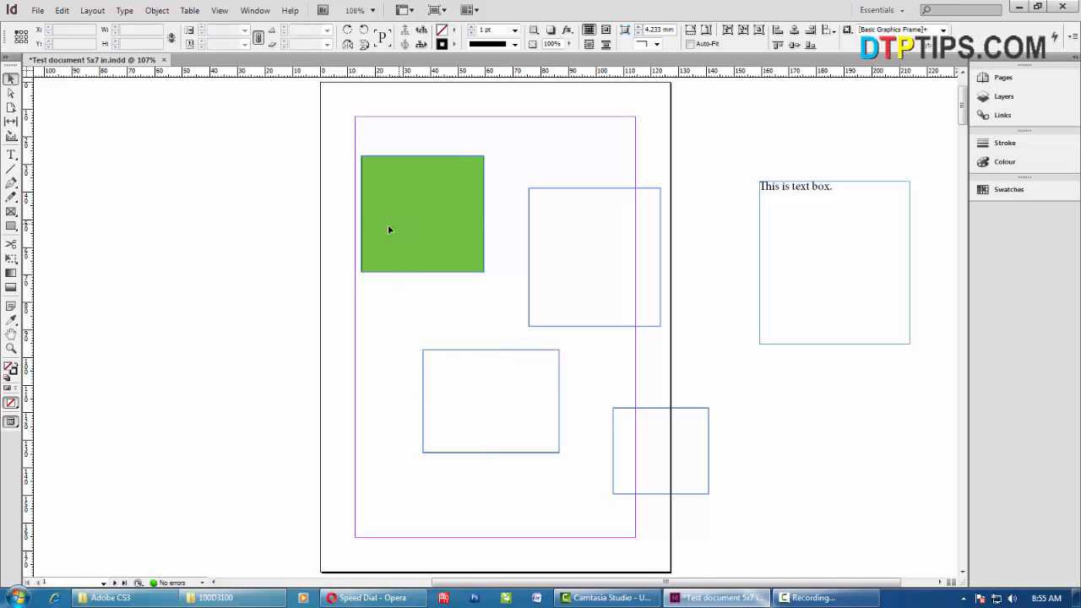
Switch the toolbox to a two-column layout and select the green rectangle by its fill.
left_click(7, 65)
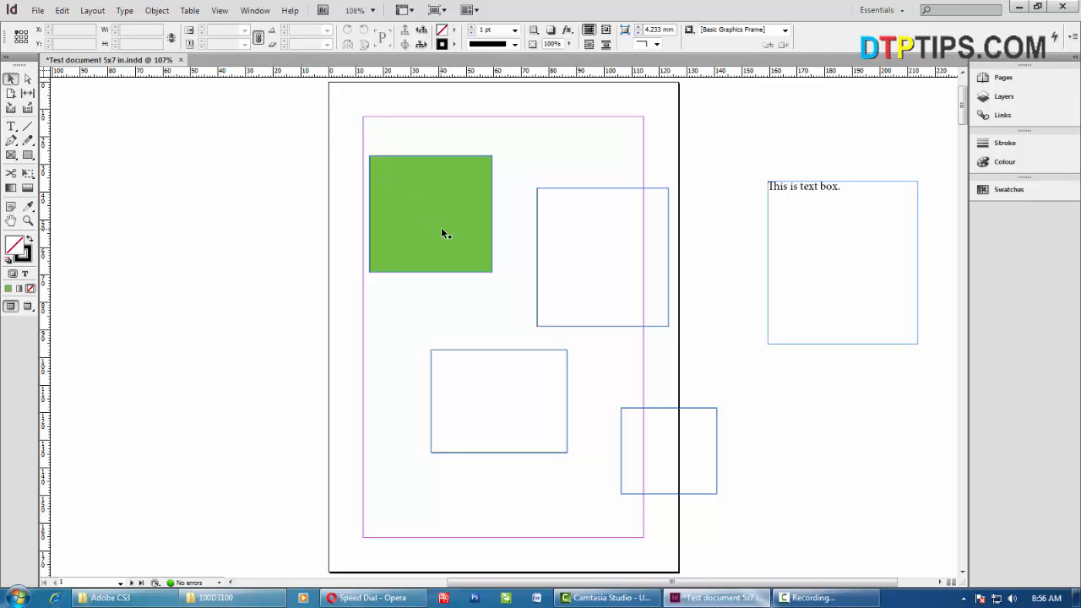
left_click(426, 206)
left_click(197, 172)
left_click_drag(338, 139, 604, 232)
left_click(273, 198)
left_click(416, 213)
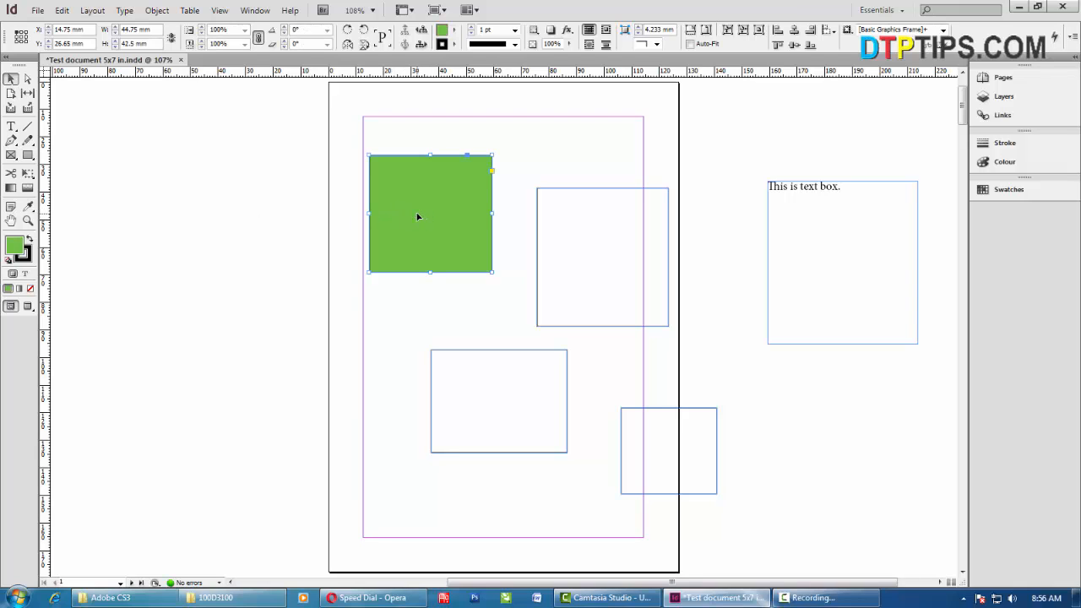
Shrink the upper-right unfilled rectangle to about 18.75 × 16.25 mm and place it inside the green rectangle.
left_click(662, 246)
left_click(650, 188)
left_click_drag(670, 185, 422, 197)
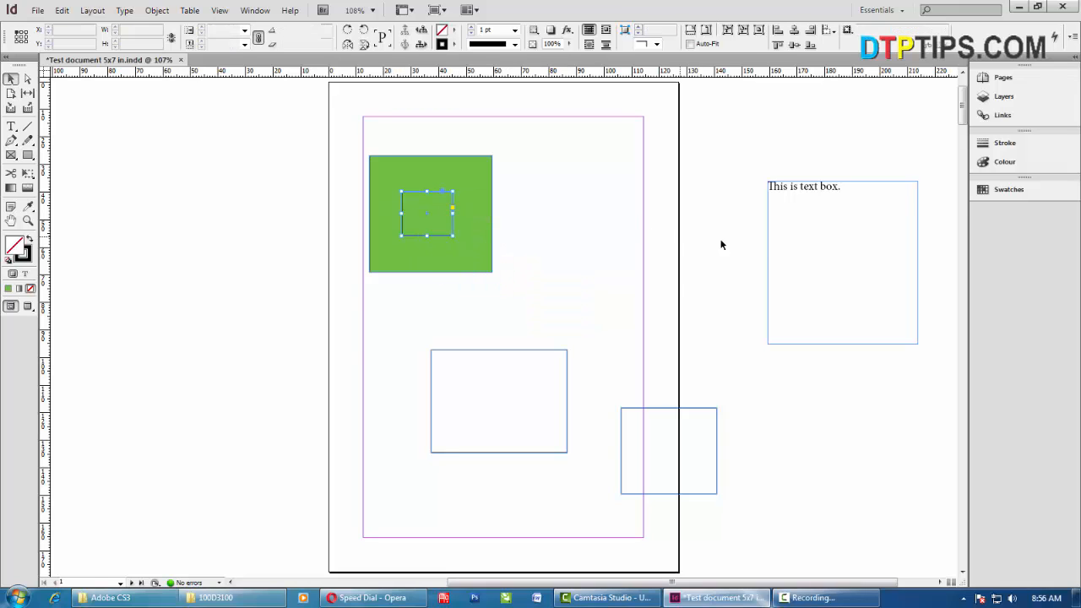
left_click(681, 283)
Select the small unfilled rectangle inside the green one by its edge and send it to the back.
left_click(425, 197)
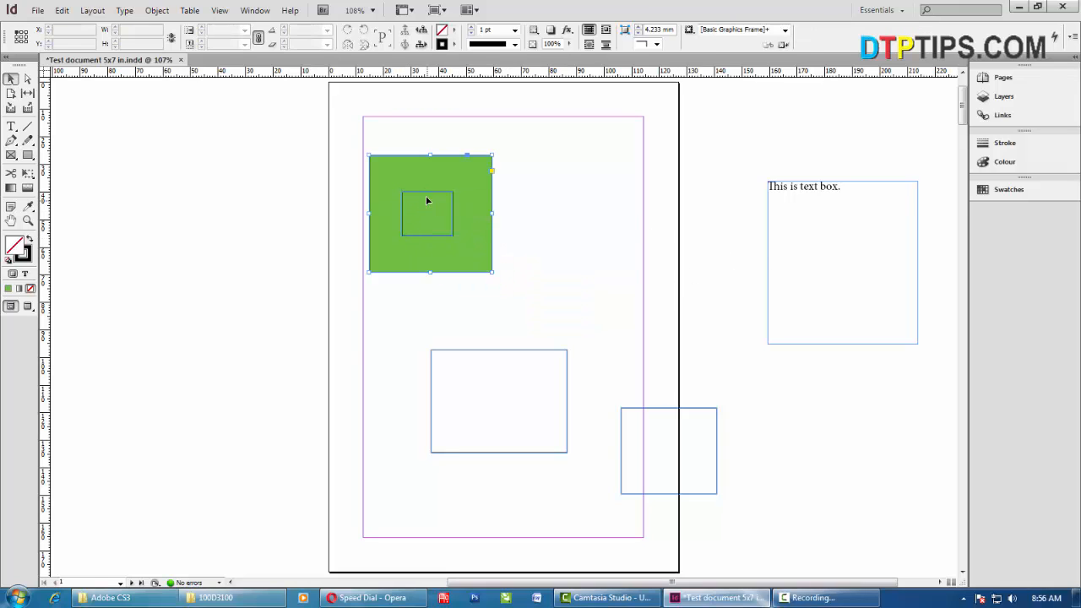
left_click(428, 192)
left_click(520, 220)
left_click(436, 192)
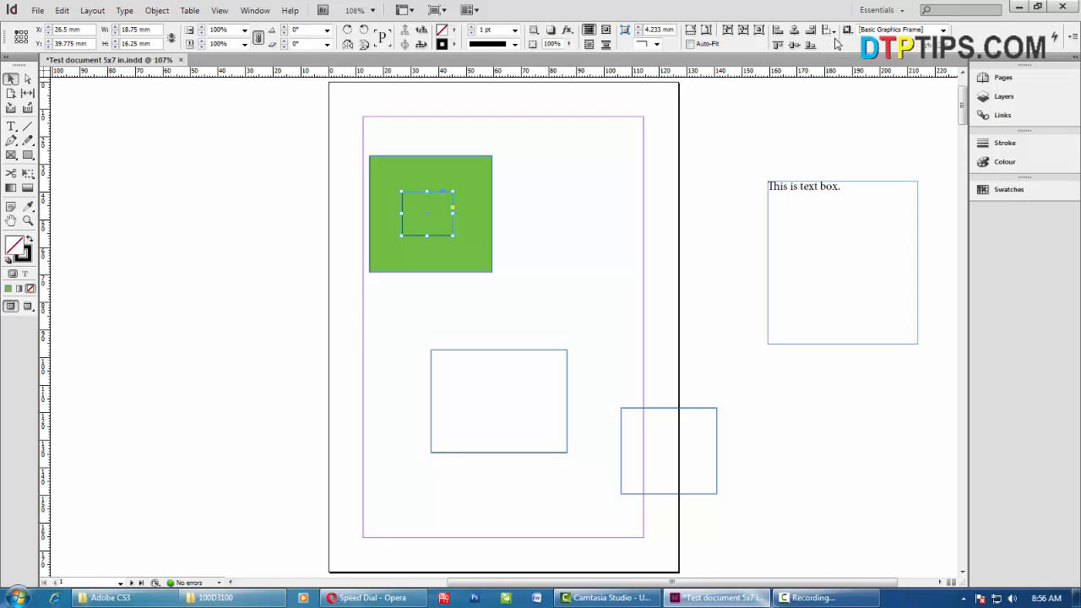
left_click(158, 10)
mouse_move(189, 56)
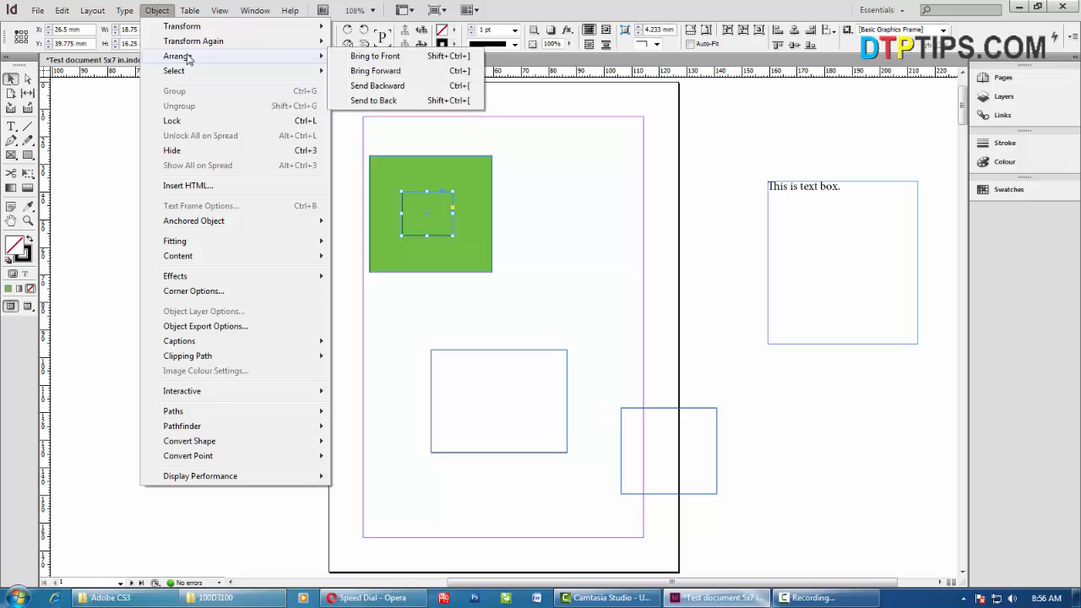
left_click(395, 100)
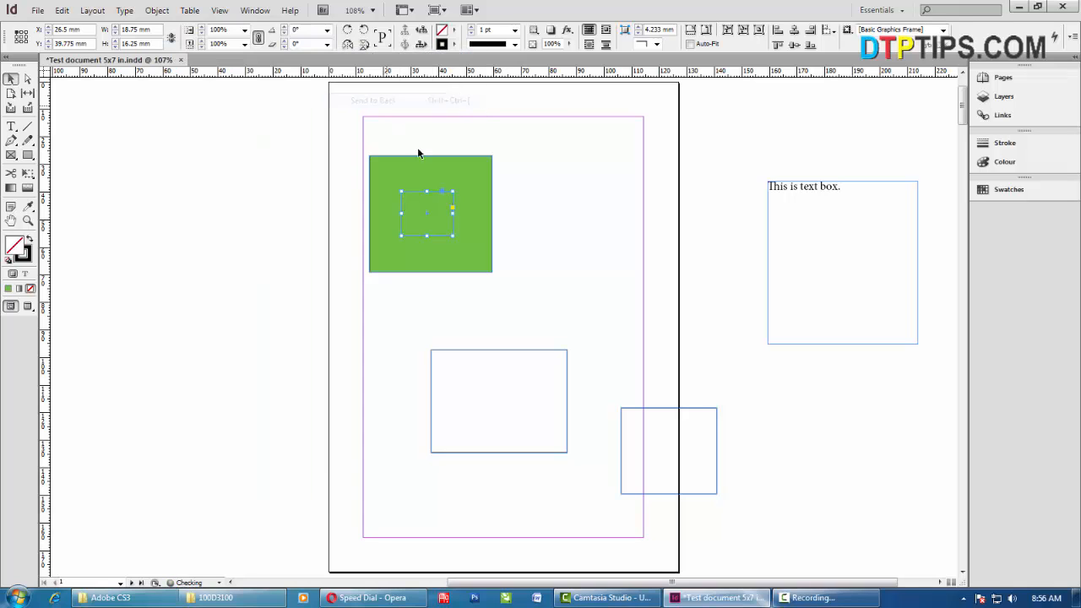
Deselect the small frame, select the green rectangle by its fill and try to select the frame hidden behind it.
left_click(594, 209)
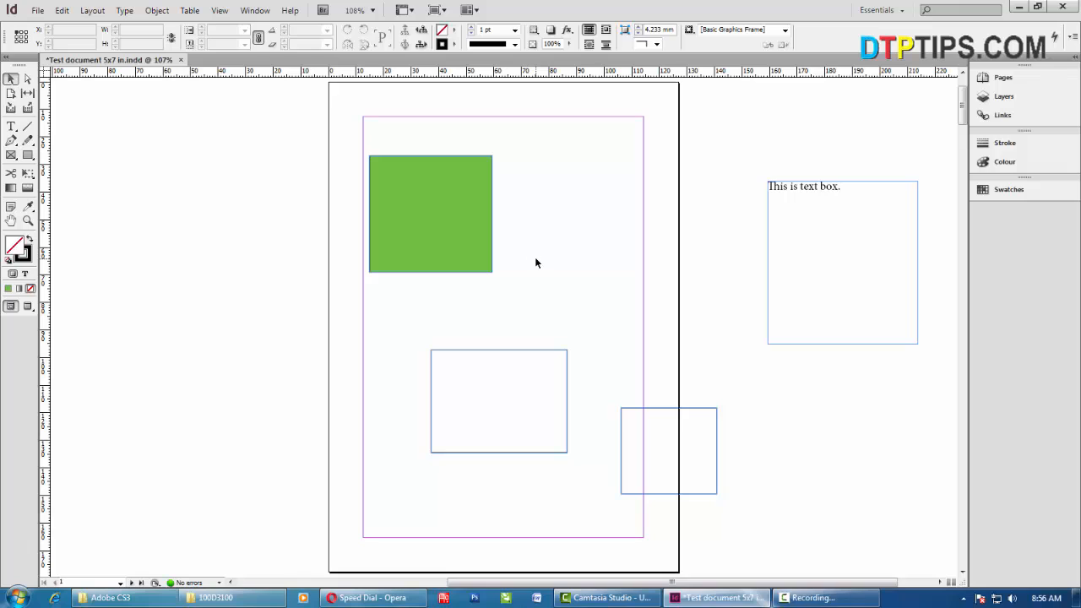
left_click(421, 210)
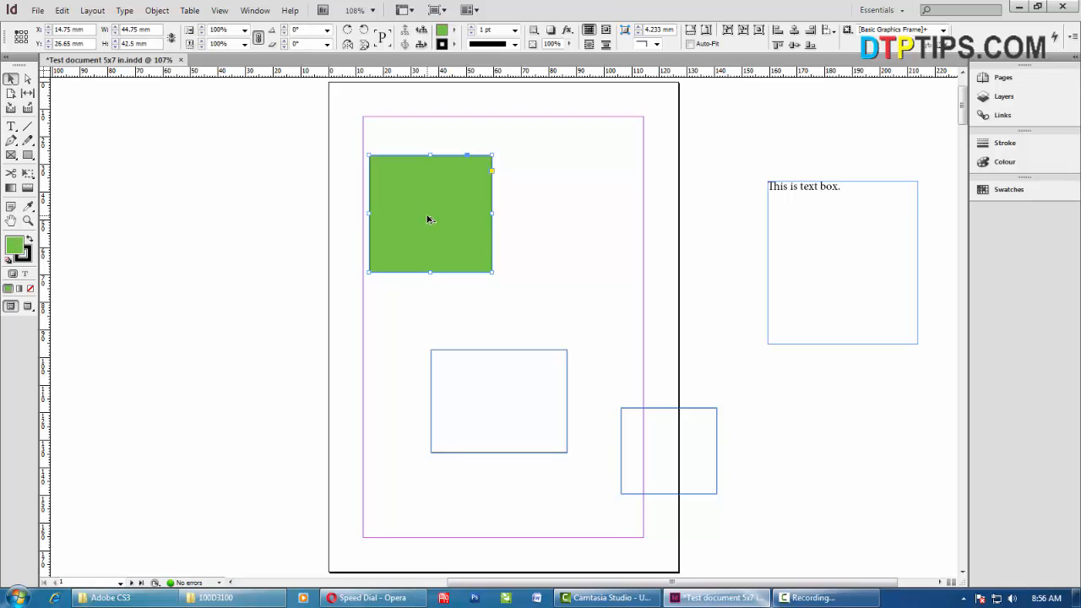
left_click(427, 219, "shift")
left_click(427, 217)
left_click(425, 217, "shift")
left_click(424, 217)
left_click(424, 216, "shift")
left_click(437, 217)
Select the lower unfilled rectangle by its edge, shrink it to about 18.75 × 16.5 mm and fill it with light blue.
left_click(517, 351)
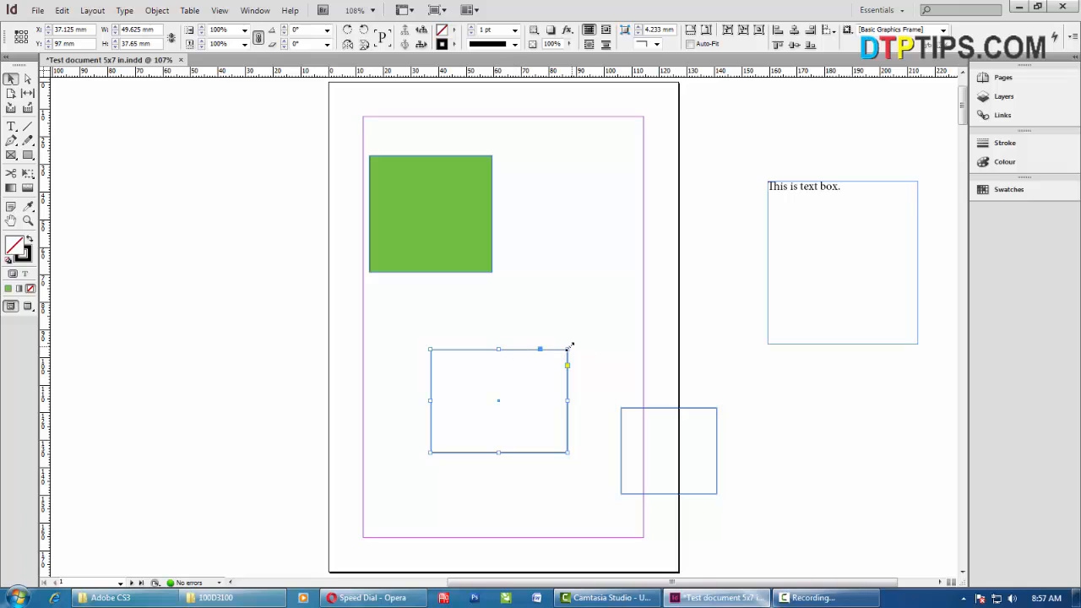
mouse_move(568, 350)
left_mouse_down()
mouse_move(558, 371)
mouse_move(485, 416)
mouse_move(484, 408)
left_mouse_up()
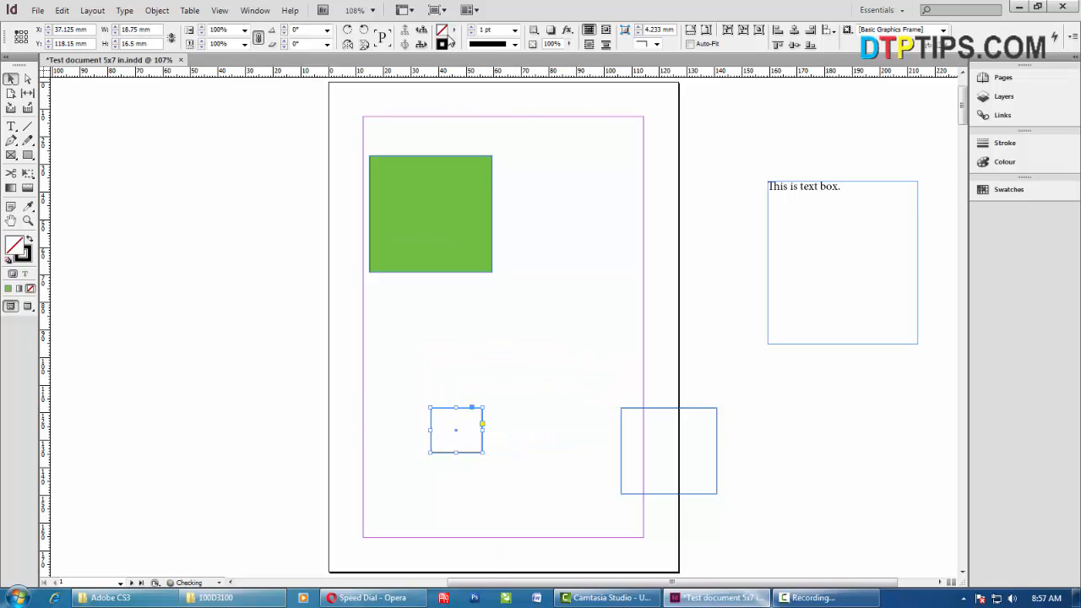
left_click(454, 29)
left_click(499, 112)
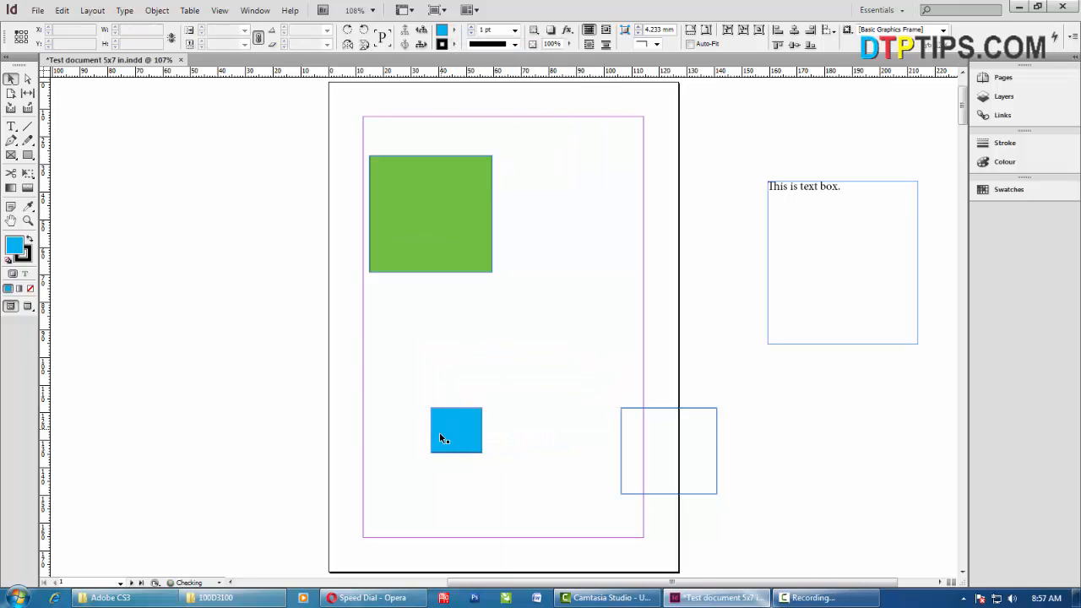
Move the small blue rectangle onto the lower part of the green one and send it to the back.
left_click_drag(440, 431, 436, 243)
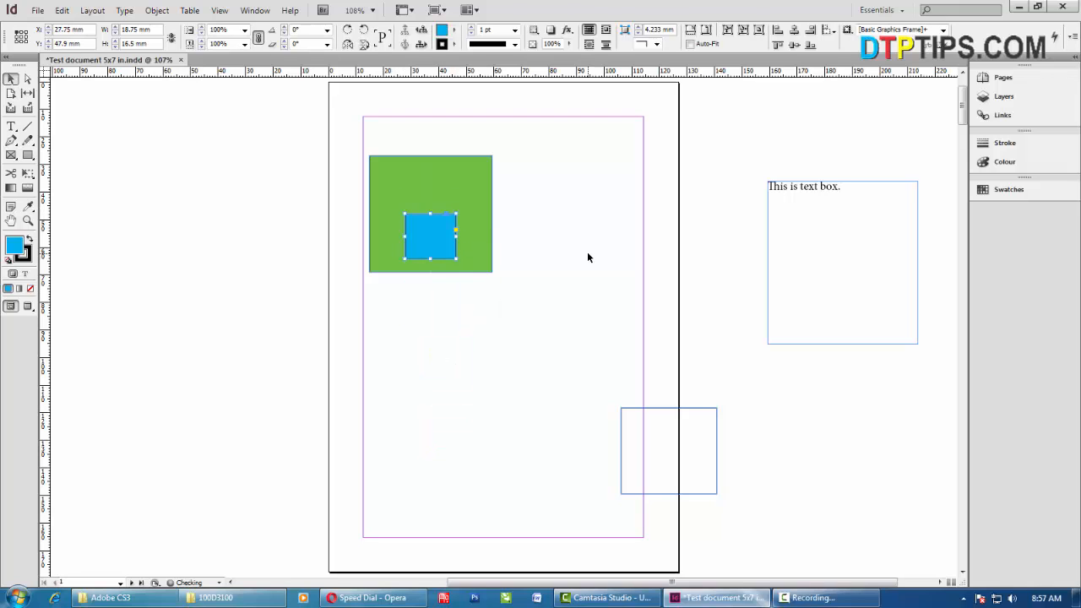
left_click(189, 10)
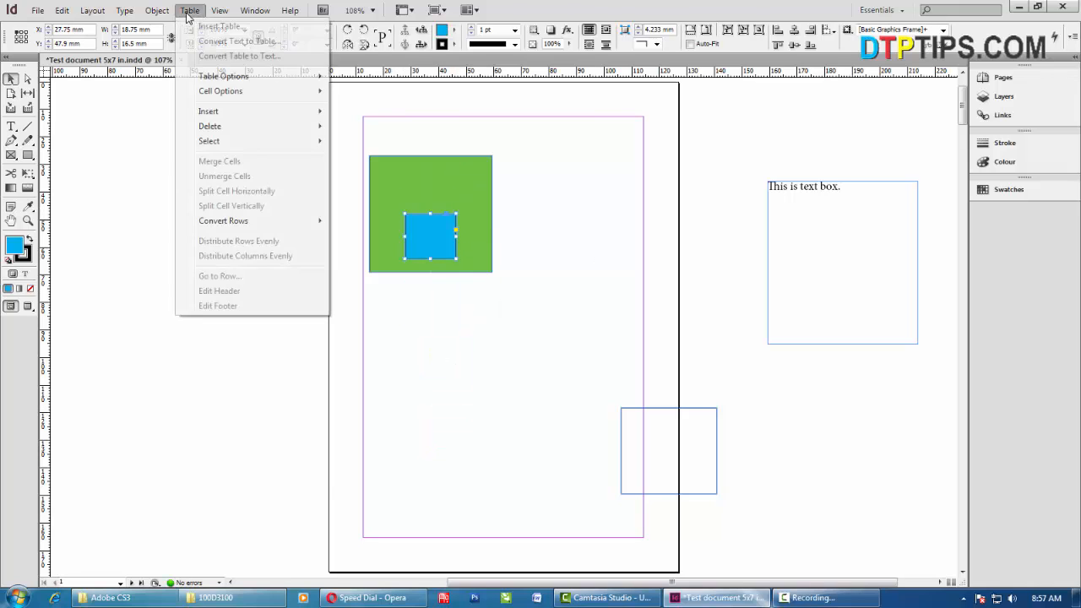
mouse_move(157, 10)
mouse_move(229, 56)
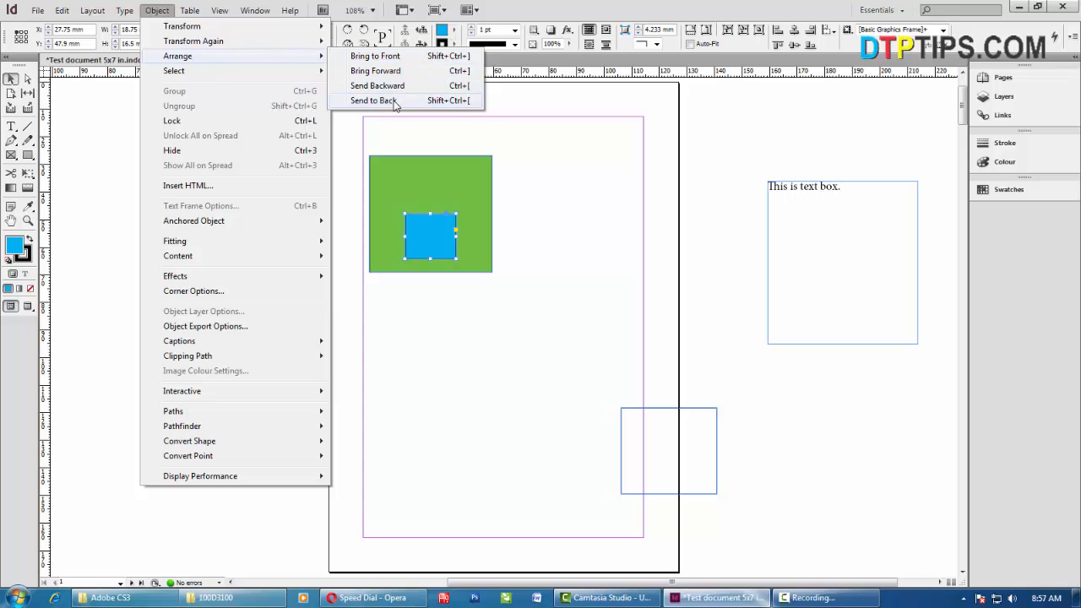
left_click(422, 101)
left_click(605, 220)
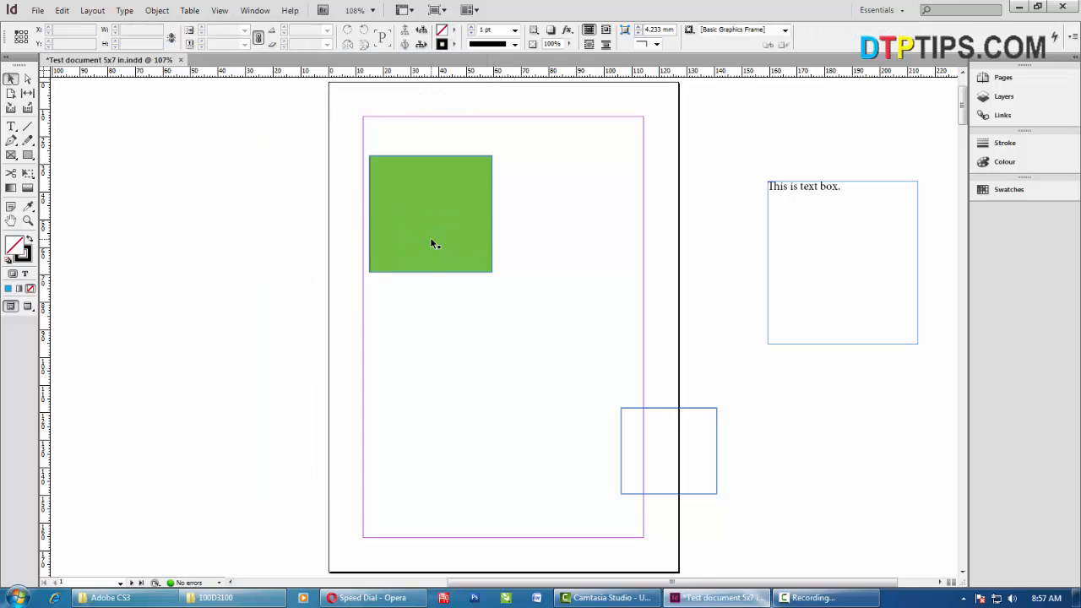
Select the frames hidden behind the green rectangle through its fill, first the unfilled one and then the blue one.
left_click(433, 240)
left_click(431, 237, "ctrl")
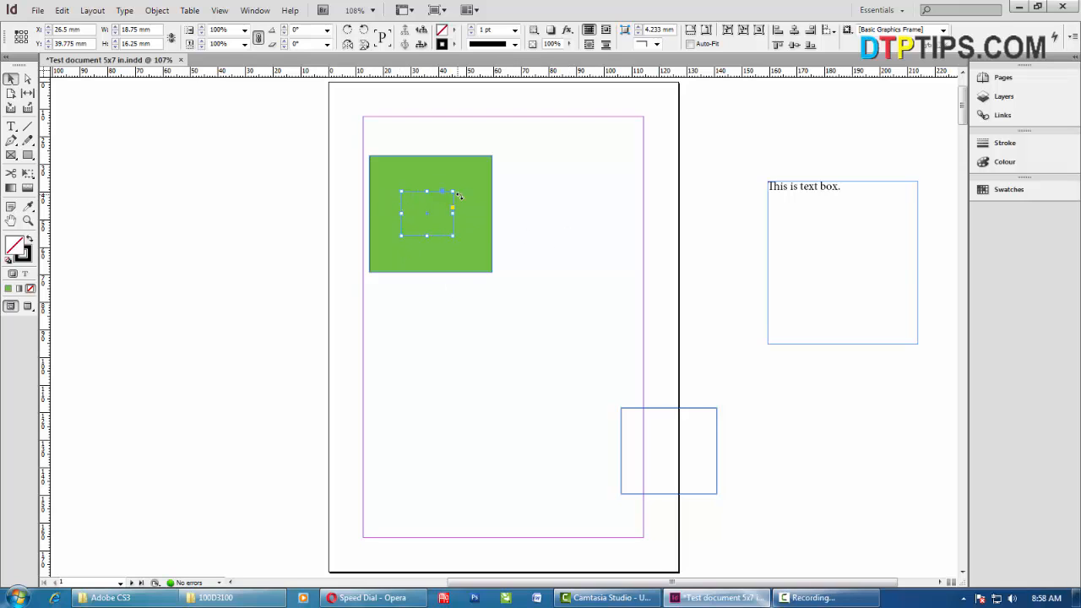
left_click(593, 329)
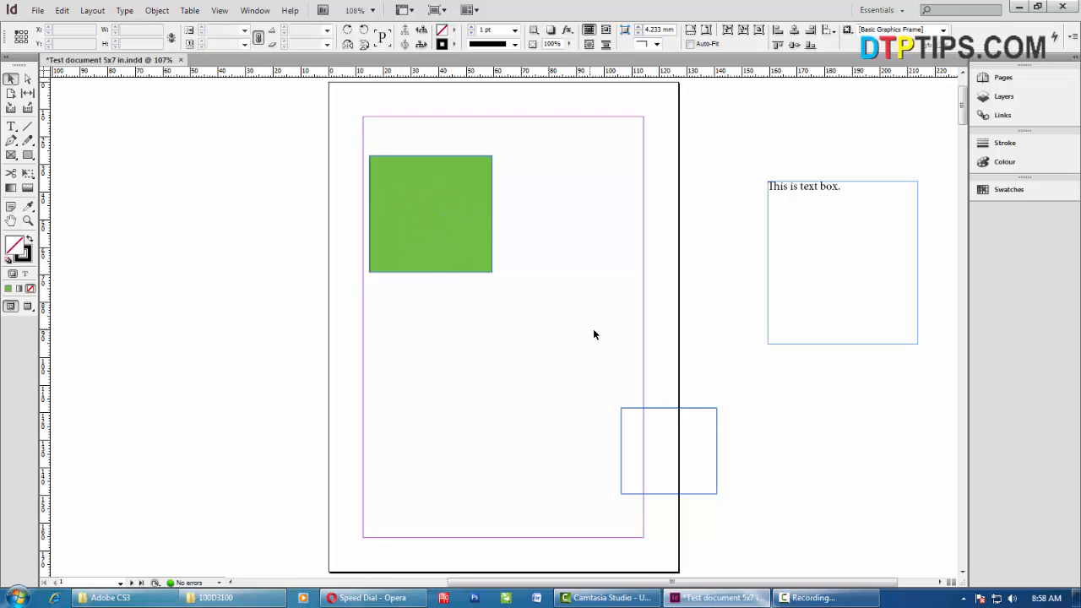
left_click(436, 247)
left_click(431, 237, "ctrl")
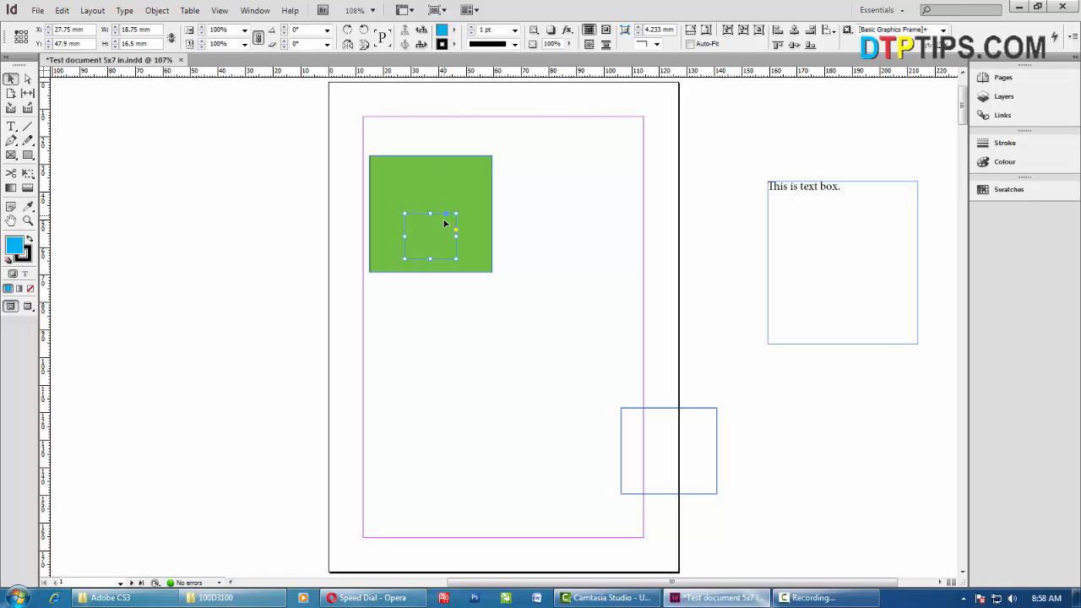
Try moving the hidden blue rectangle, undo the move and select it again through the green rectangle.
left_click_drag(438, 217, 443, 268)
key("ctrl+z")
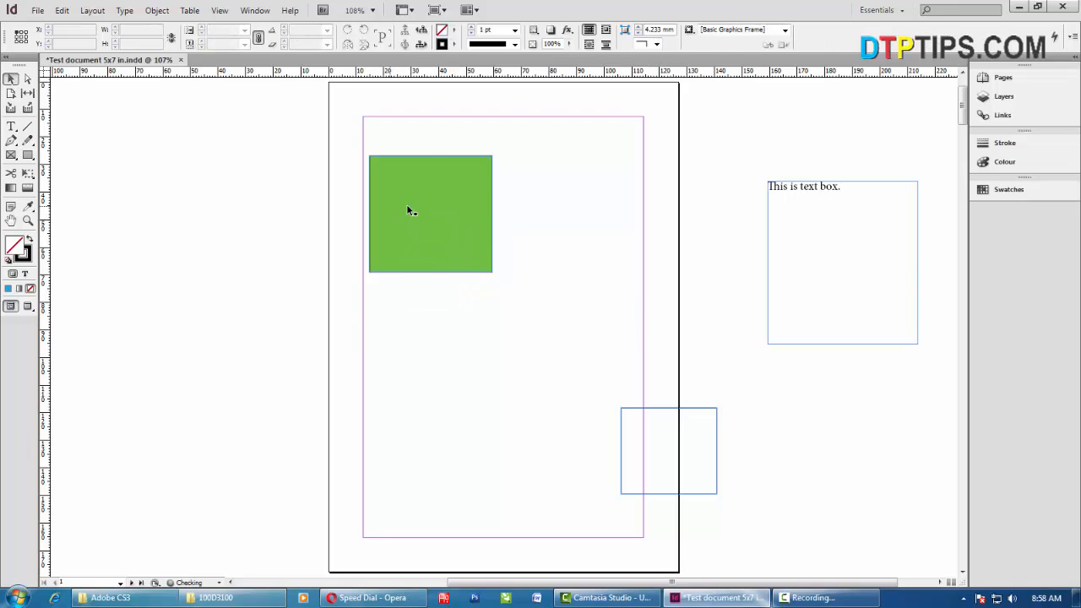
left_click(410, 210)
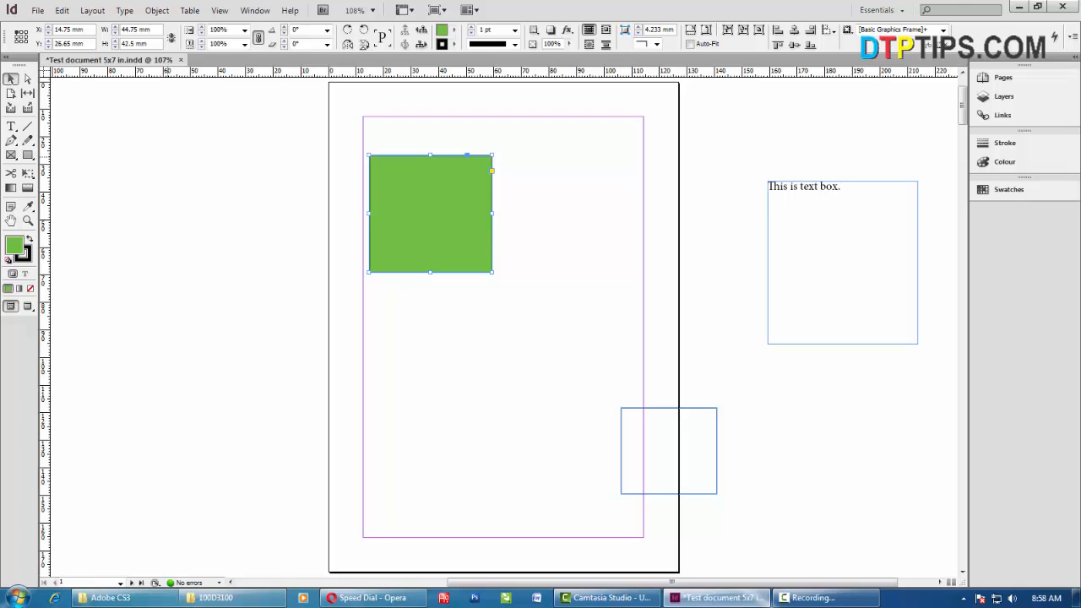
left_click(437, 241, "ctrl")
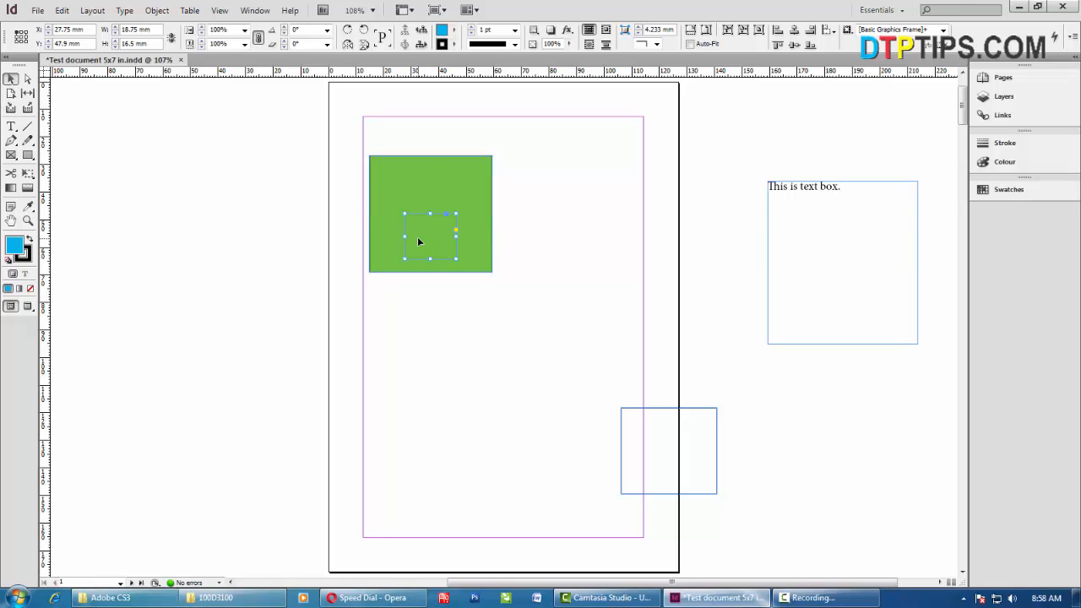
Select the green rectangle, select the hidden blue rectangle through it and bring the blue one to the front.
left_click(411, 198)
left_click(440, 236, "ctrl")
left_click(220, 10)
mouse_move(157, 10)
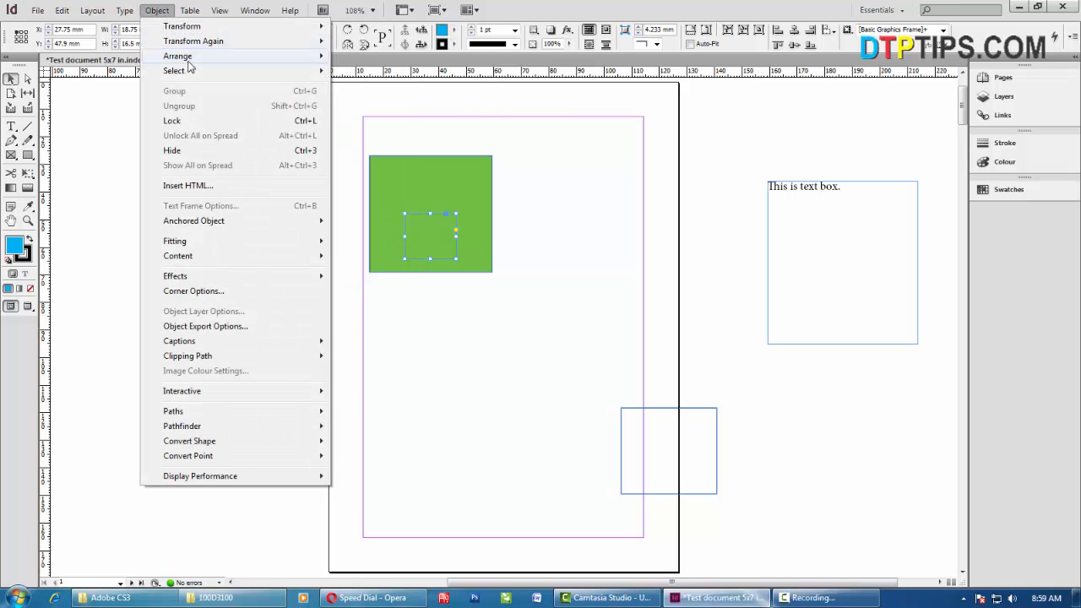
mouse_move(198, 58)
left_click(387, 57)
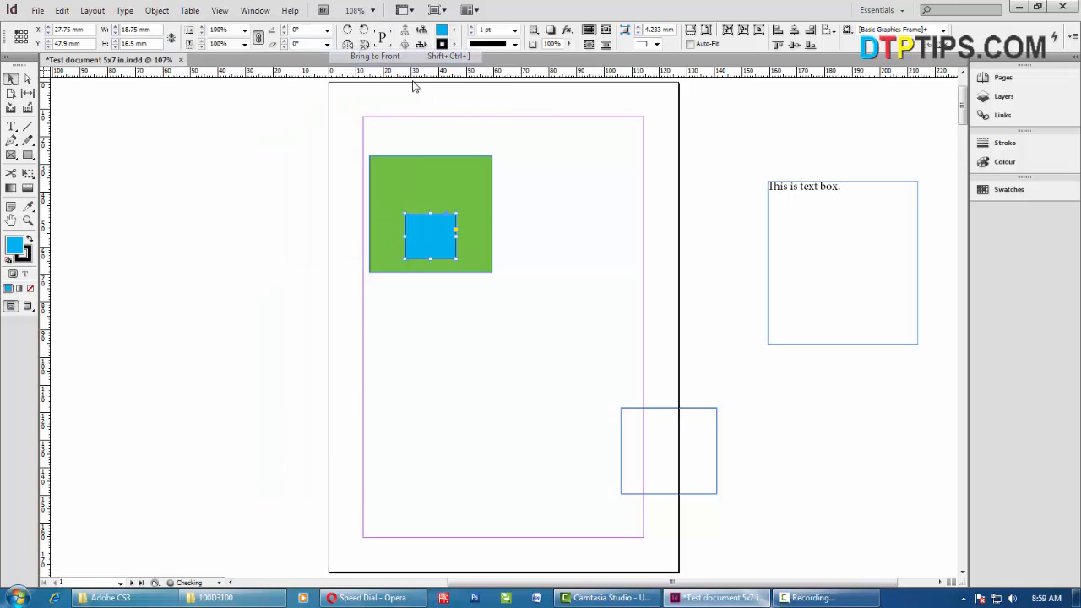
Move the blue rectangle up inside the green one to about X 31.25, Y 35.65 mm and select each by its fill.
left_click_drag(428, 246, 428, 201)
left_click(379, 185)
left_click(491, 170)
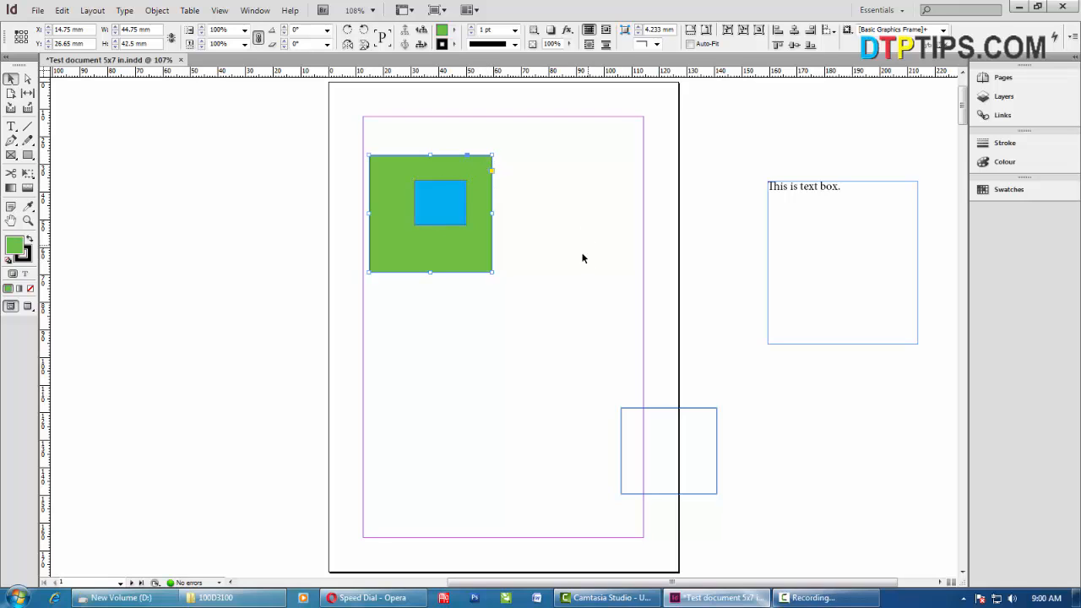
left_click(530, 282)
left_click(489, 260)
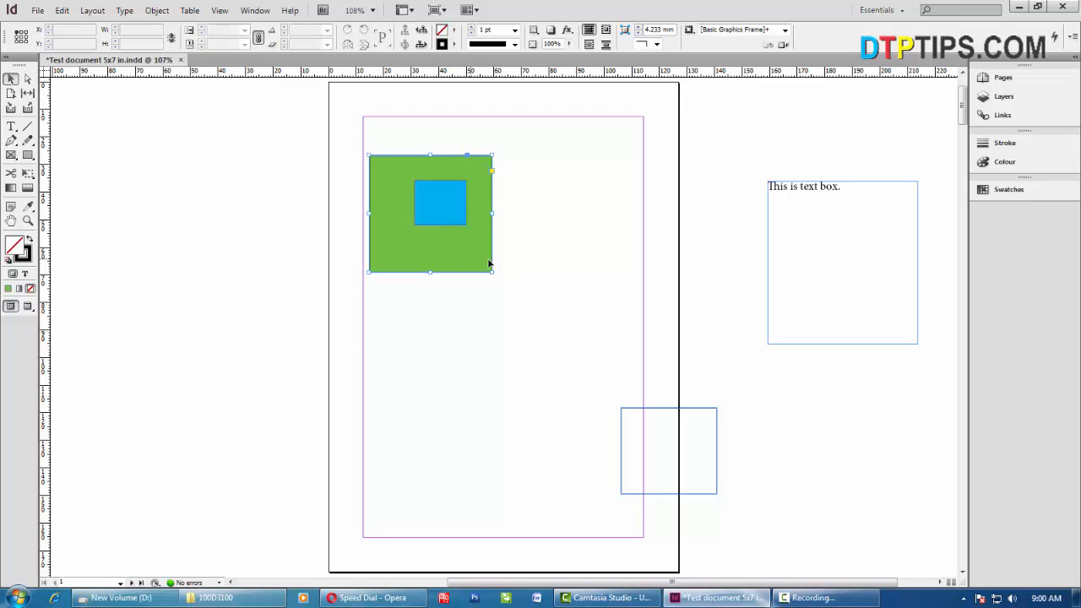
left_click(449, 215)
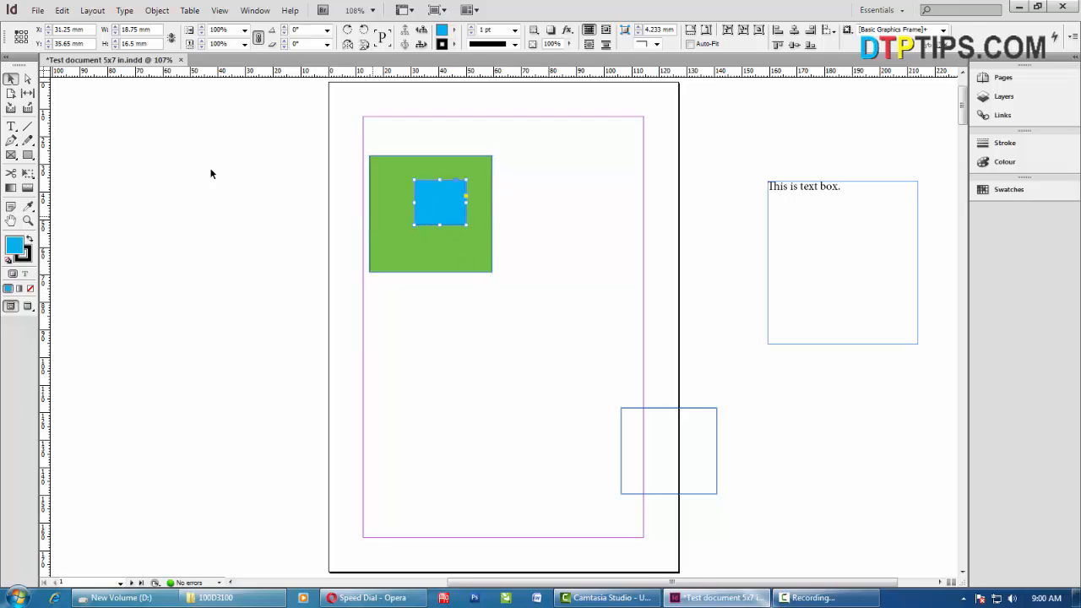
Move the blue rectangle beside the green one to about X 66 mm and enlarge it to about 44.75 × 42.5 mm.
left_click_drag(441, 206, 537, 189)
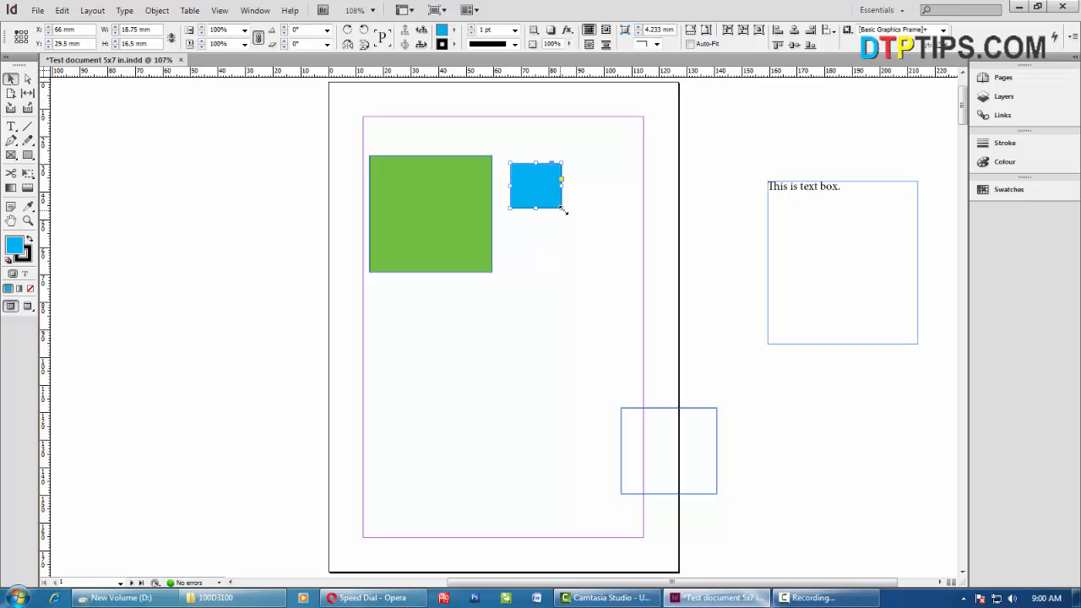
left_click_drag(561, 207, 679, 236)
left_click_drag(594, 235, 626, 272)
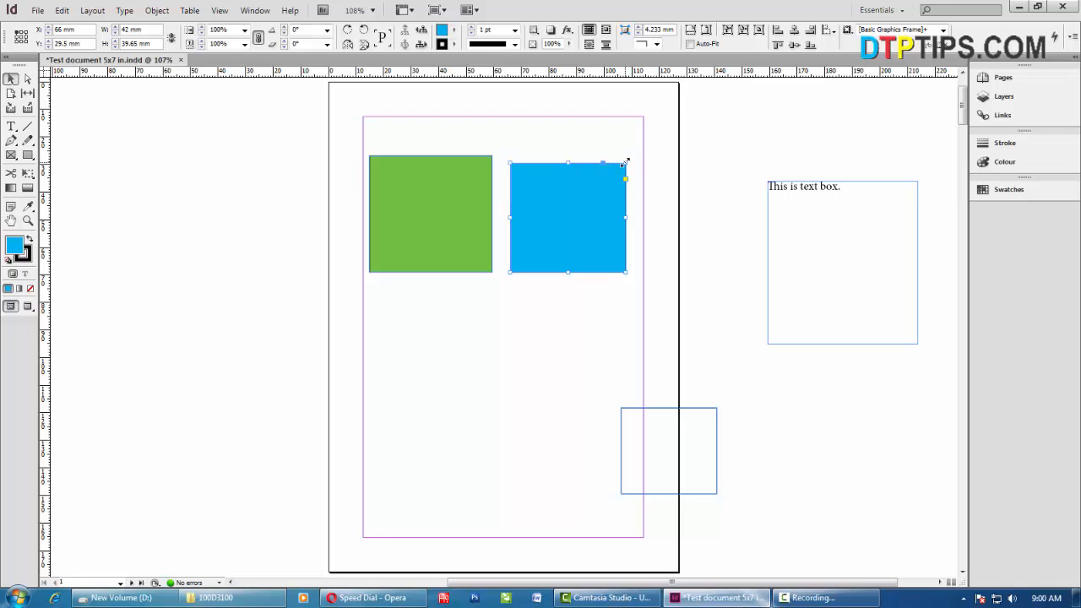
left_click_drag(625, 162, 635, 155)
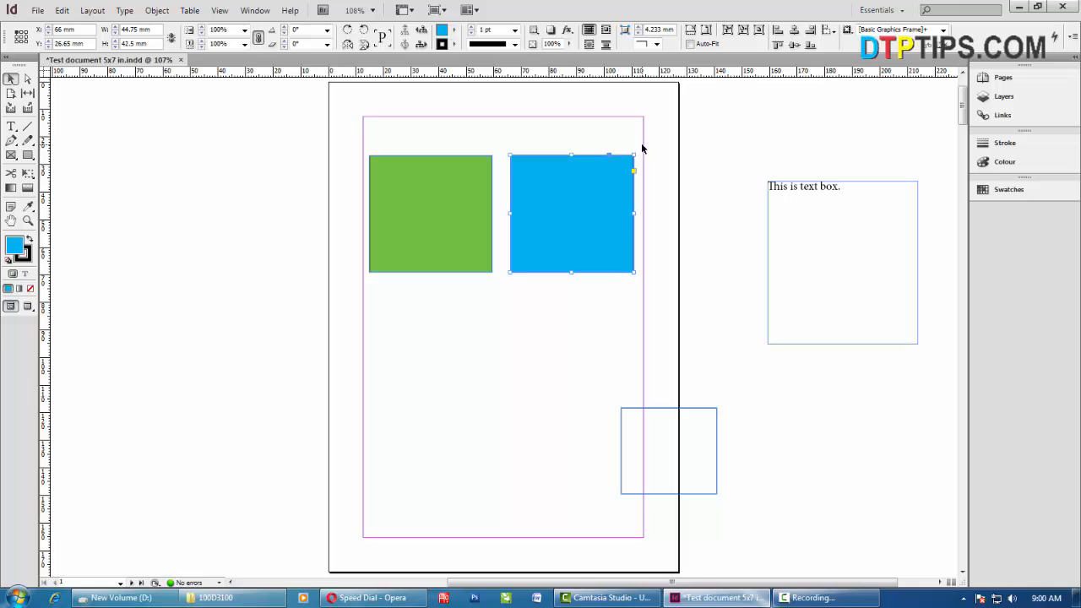
Rotate the blue rectangle freehand to about -44°, move it up the page and adjust its rotation slightly.
left_click_drag(638, 149, 659, 225)
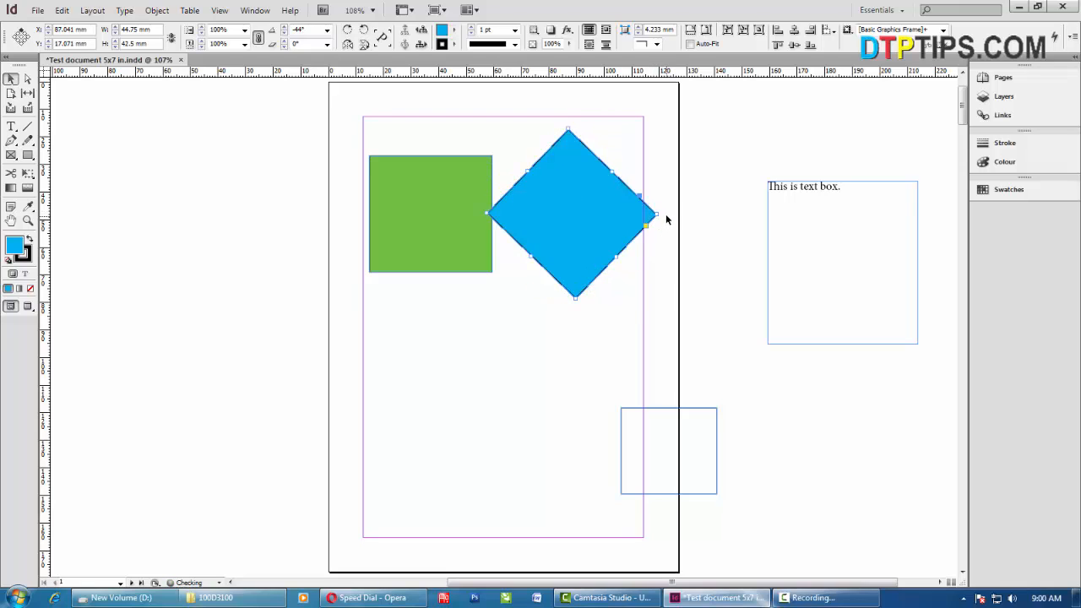
left_click_drag(583, 219, 575, 183)
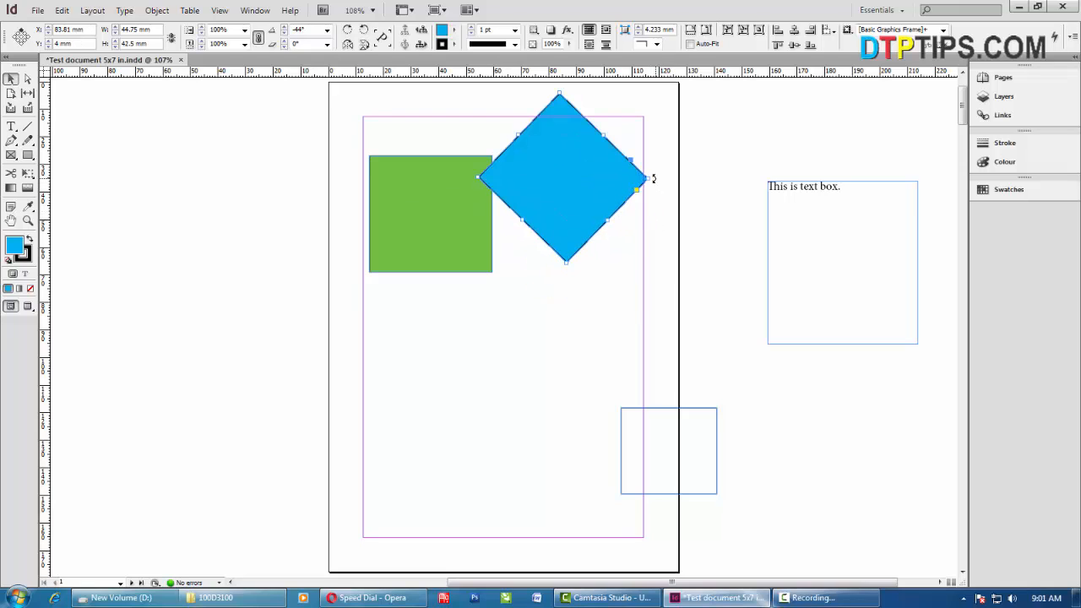
left_click_drag(654, 178, 656, 167)
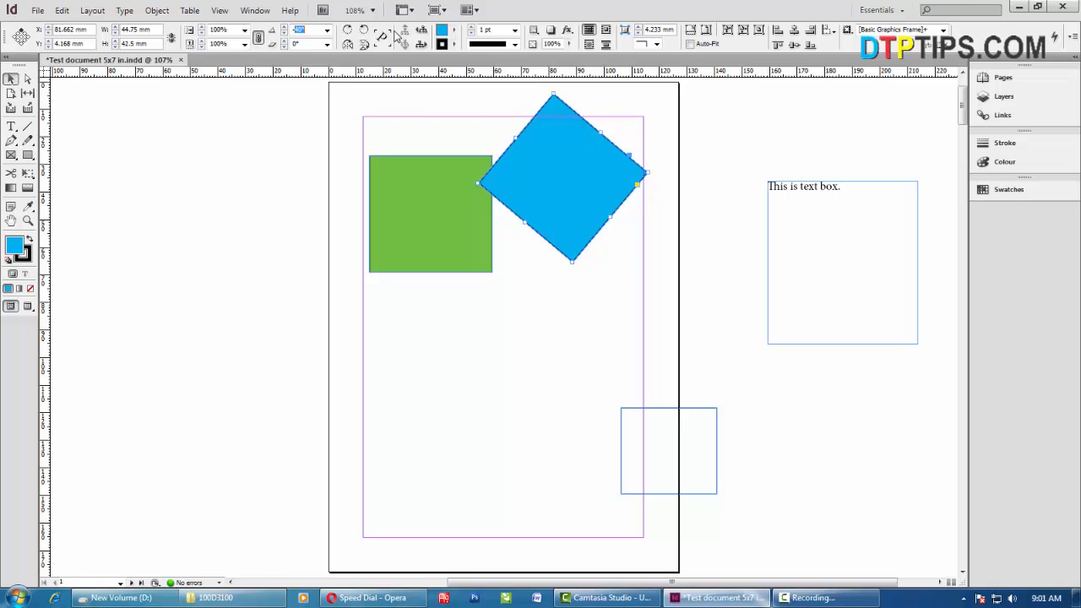
Set the blue rectangle's rotation to -90° and place it beside the green one, with their upper edges level at 17.4 mm.
key("Return")
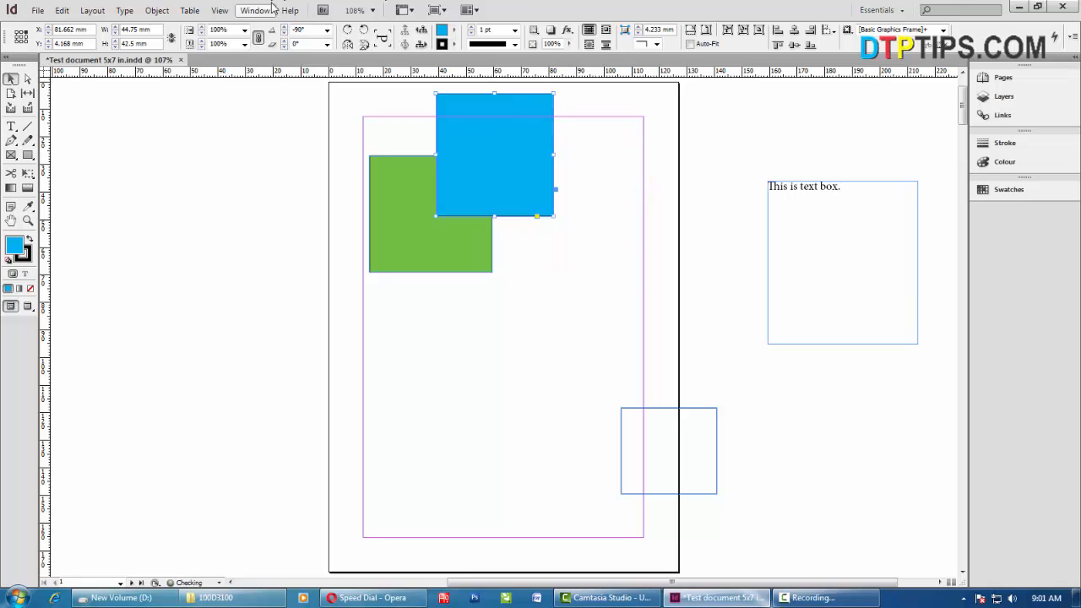
left_click_drag(459, 144, 555, 219)
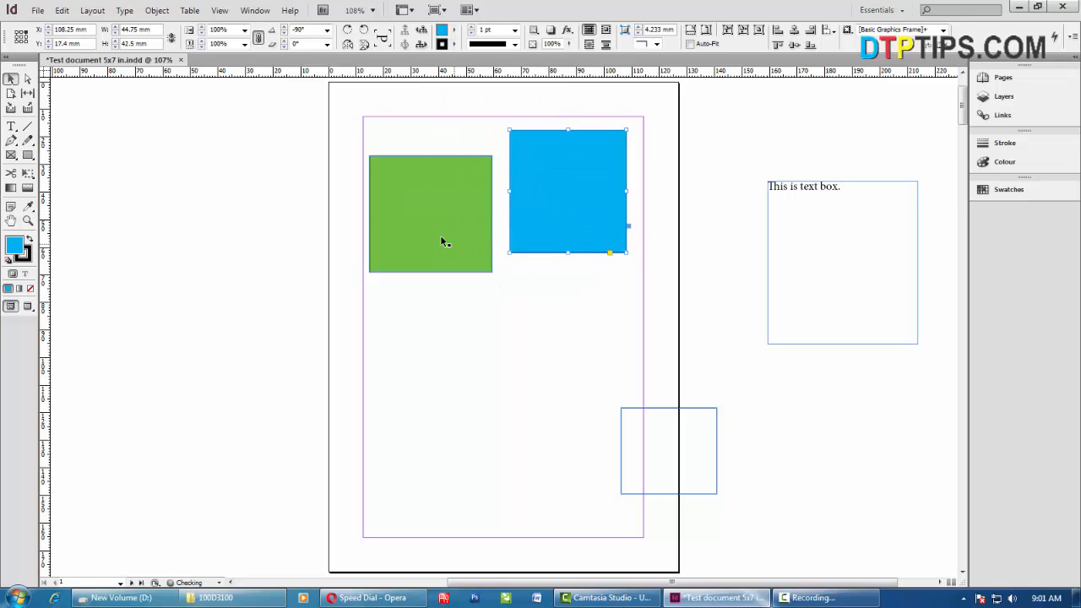
left_click_drag(423, 243, 428, 218)
left_click(364, 260)
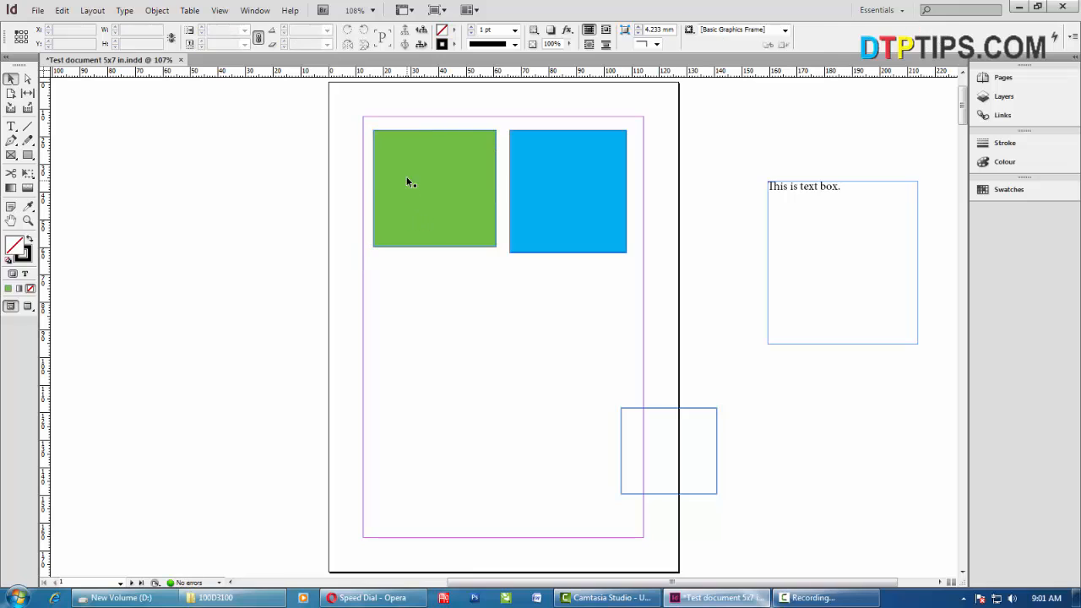
Move the large unfilled rectangle by its edge to about X 35.875, Y 84.65 mm and shift the blue rectangle slightly right.
left_click(409, 181)
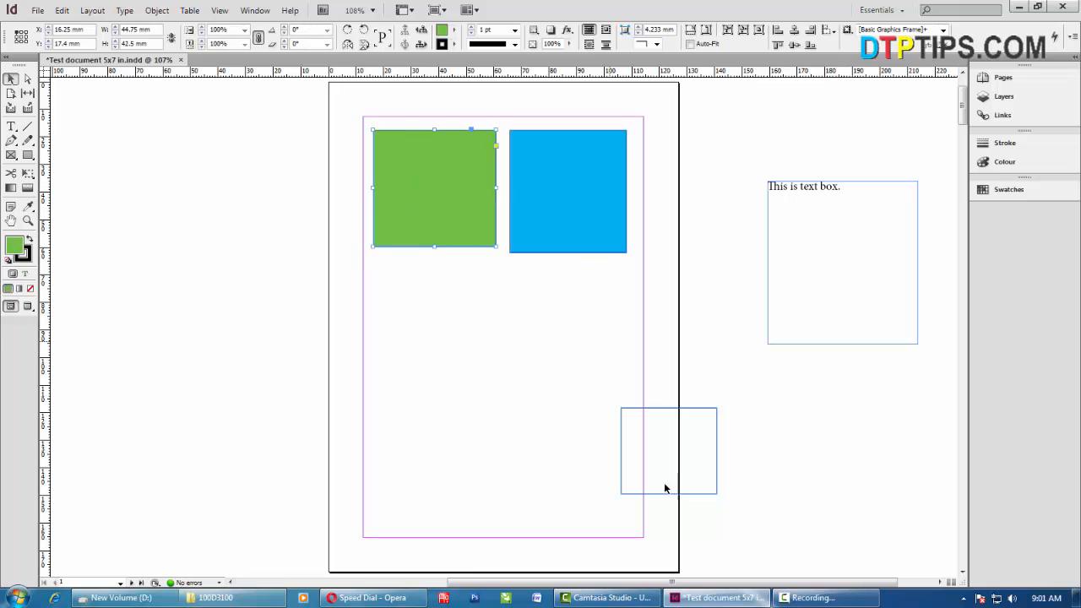
left_click(649, 409)
left_click_drag(661, 413, 467, 321)
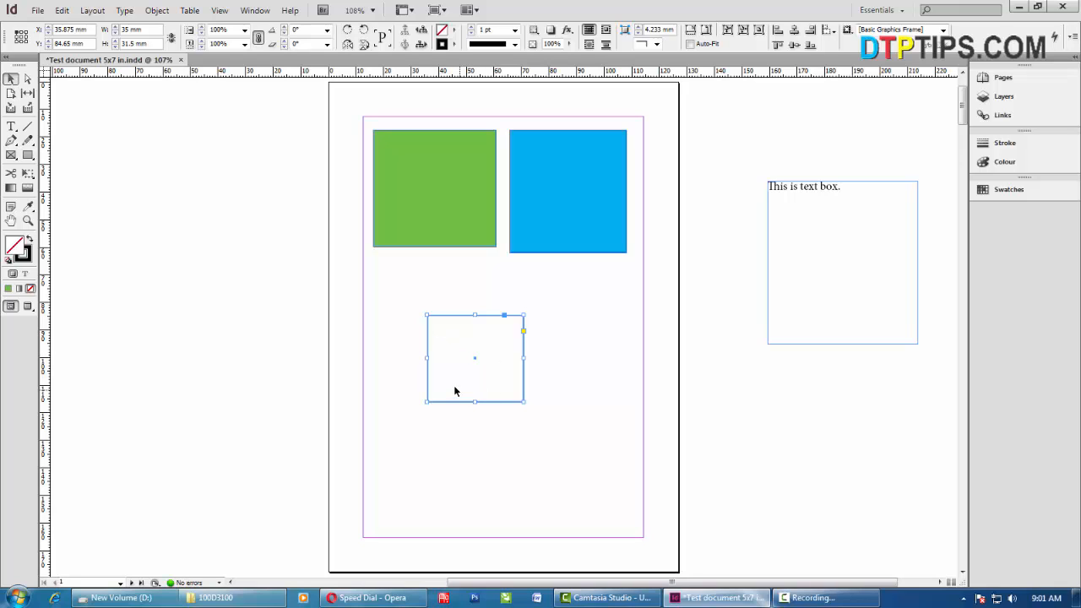
left_click(558, 376)
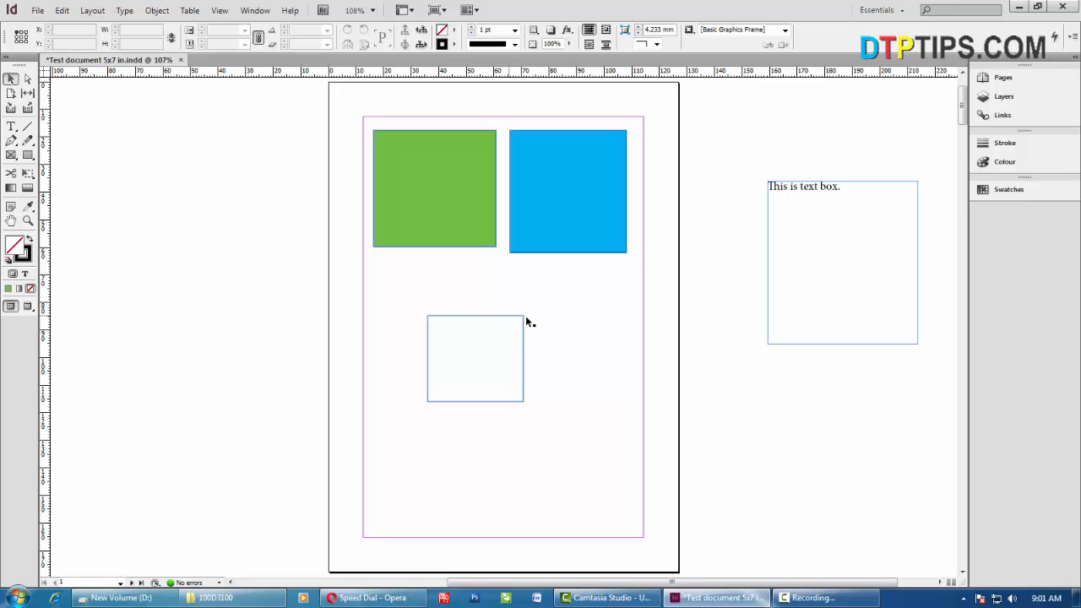
mouse_move(576, 180)
left_mouse_down()
mouse_move(567, 202)
mouse_move(580, 179)
left_mouse_up()
Marquee-select the green rectangle alone, then marquee-select the green and blue rectangles together and deselect them.
left_click_drag(346, 110, 413, 159)
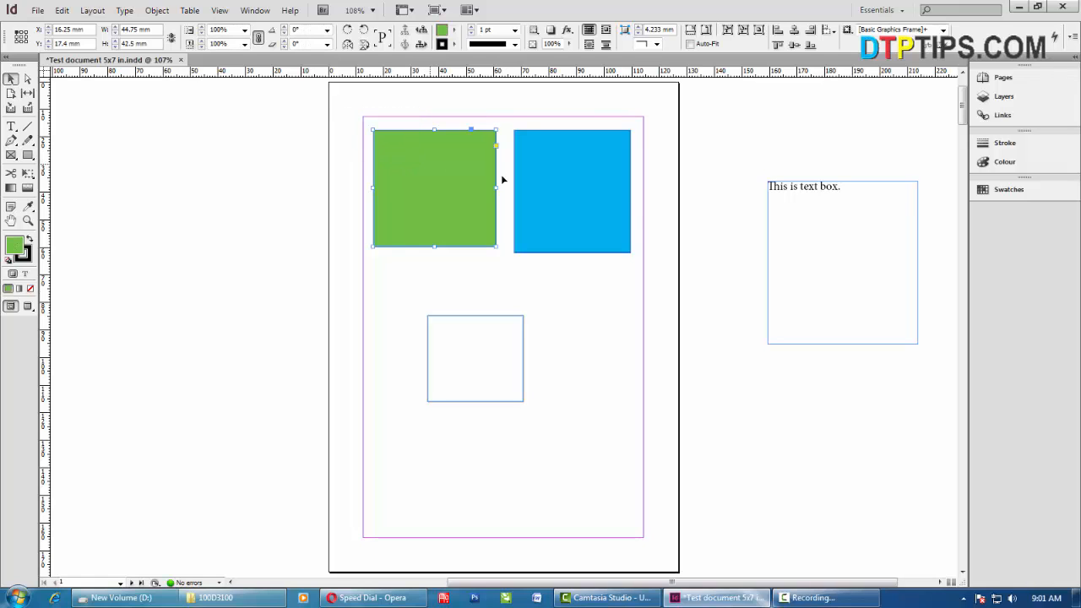
left_click(520, 180)
left_click_drag(329, 111, 637, 181)
left_click(348, 115)
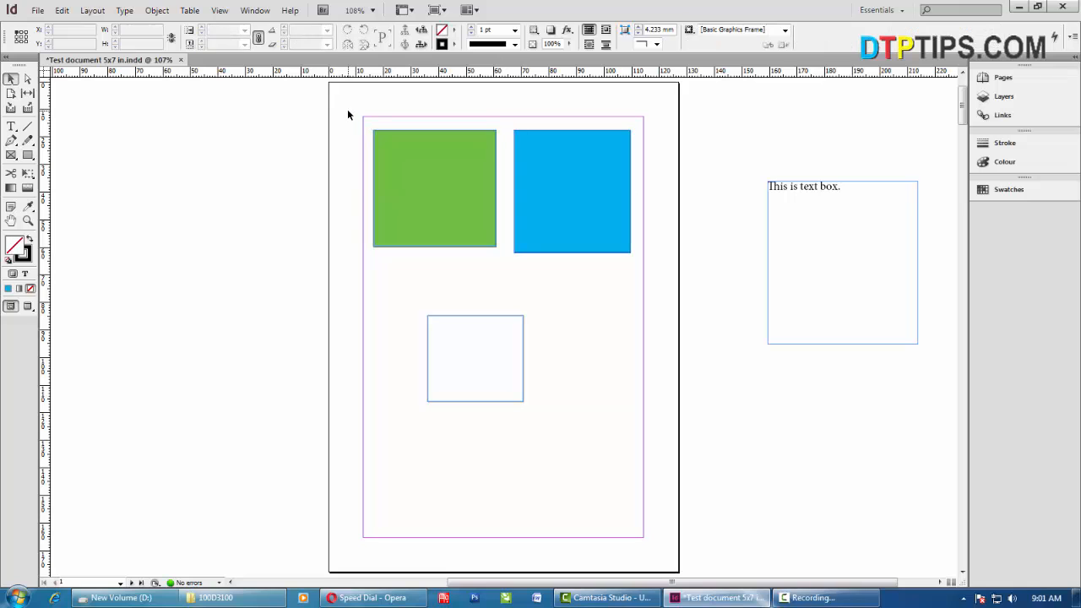
left_click_drag(386, 110, 528, 150)
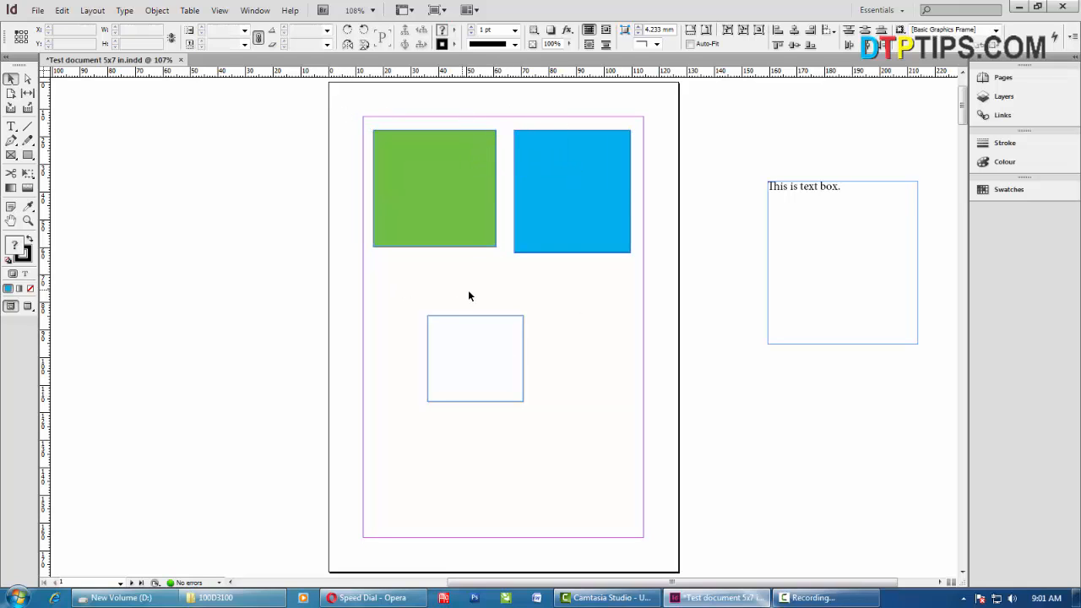
left_click_drag(468, 291, 571, 215)
left_click(503, 364)
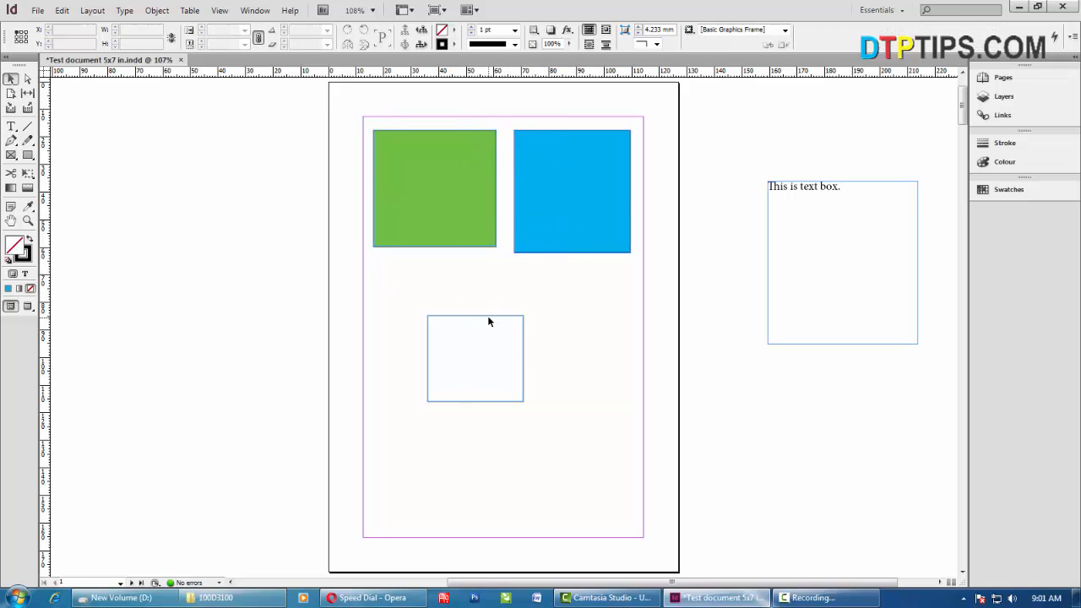
Place the large unfilled rectangle just below the green one with left edges aligned, and move the green rectangle to about X -13, Y 18.525 mm.
left_click_drag(505, 317, 450, 262)
left_click(588, 316)
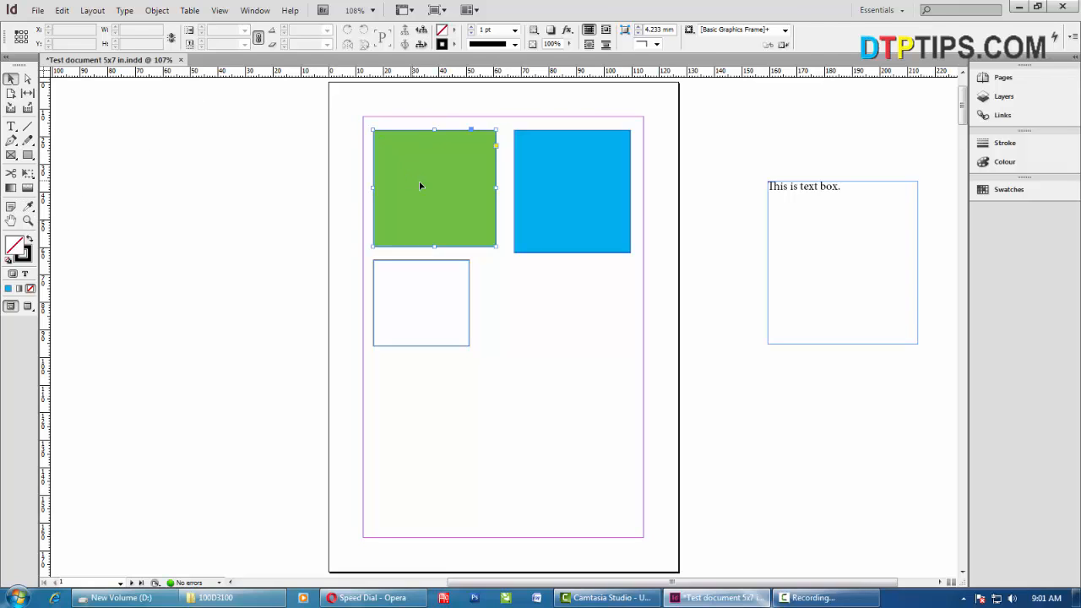
left_click_drag(420, 183, 289, 172)
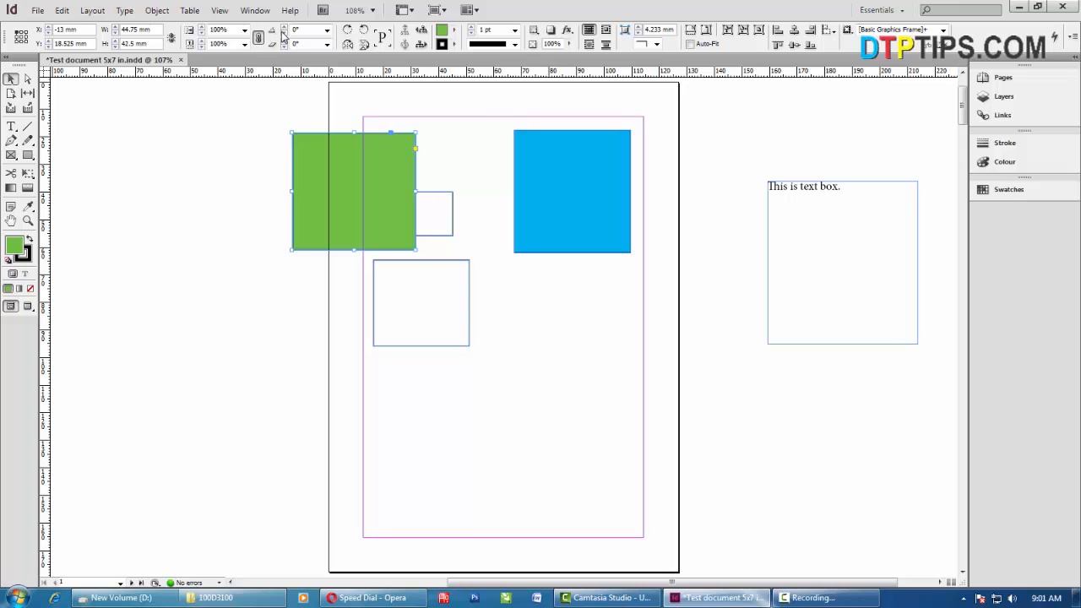
left_click(475, 211)
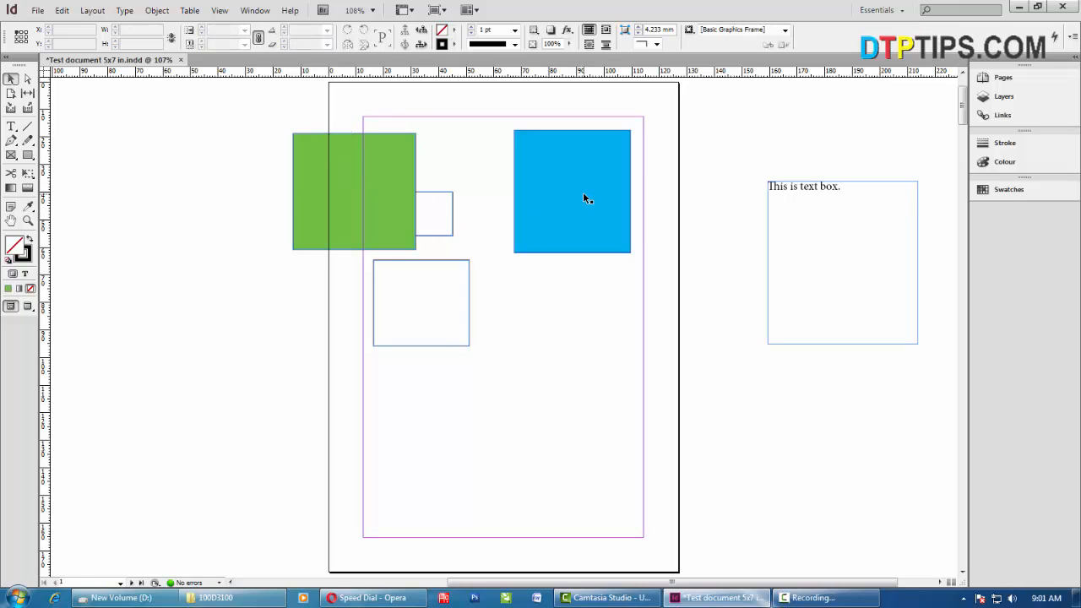